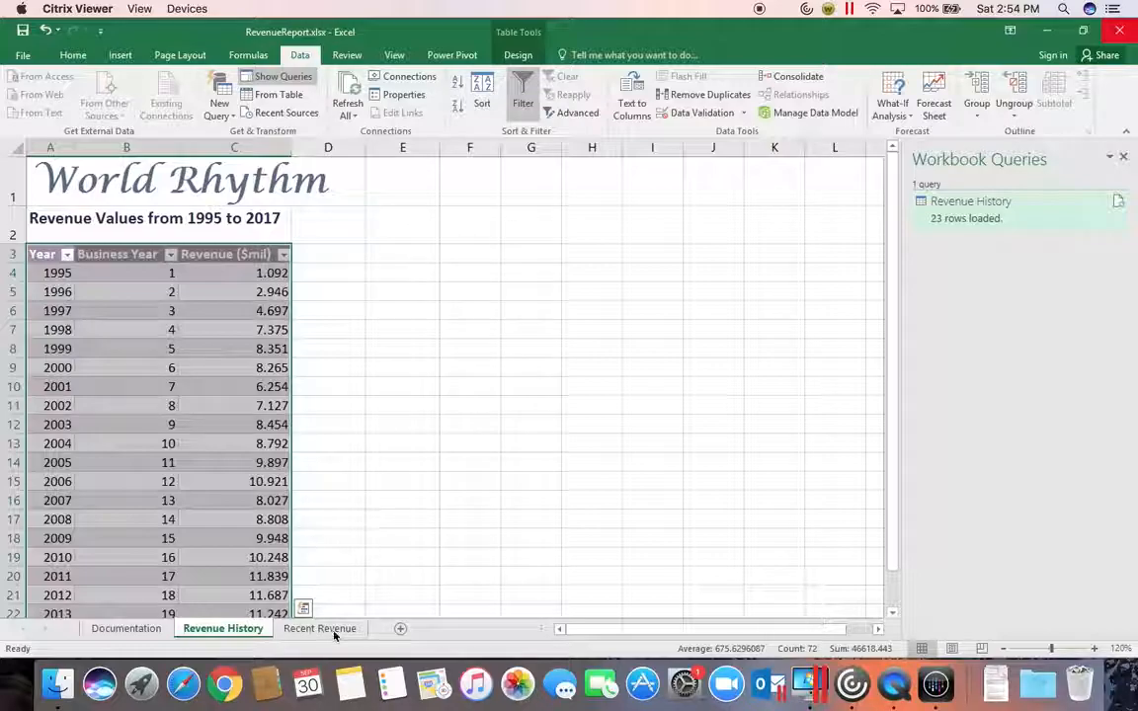
# Create a query from the CSV file Two Year Revenue at cell A3 of the Recent Revenue sheet and open it for editing.
pyautogui.click(328, 630)
pyautogui.click(68, 253)
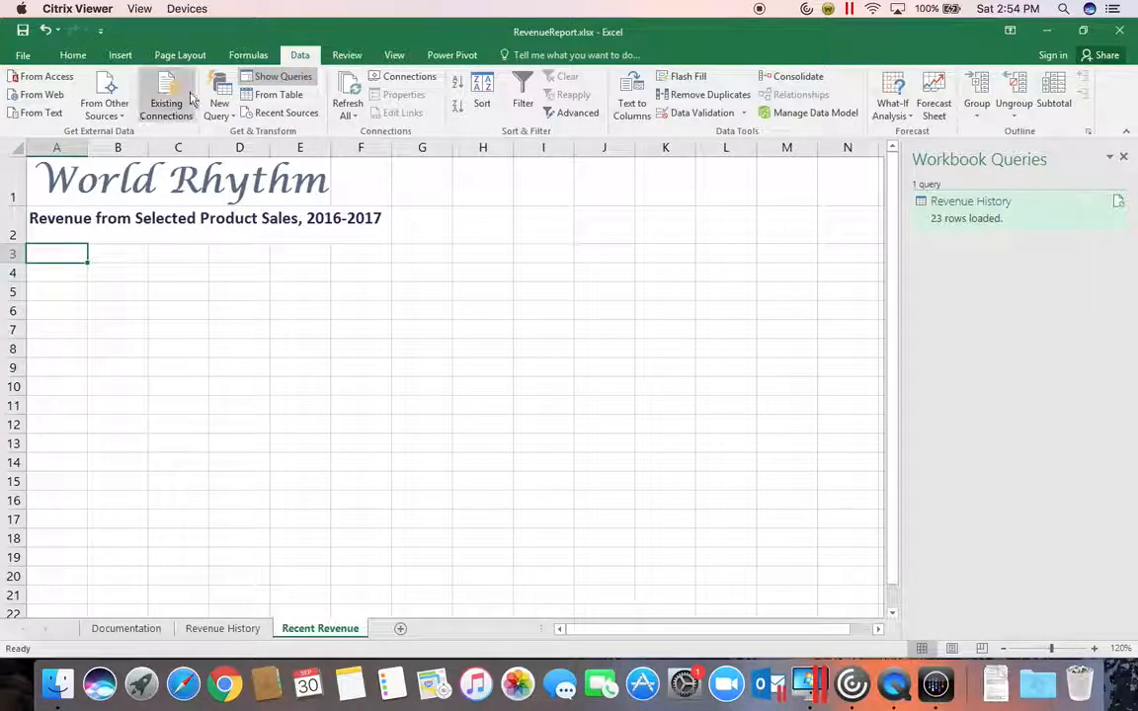
pyautogui.click(299, 58)
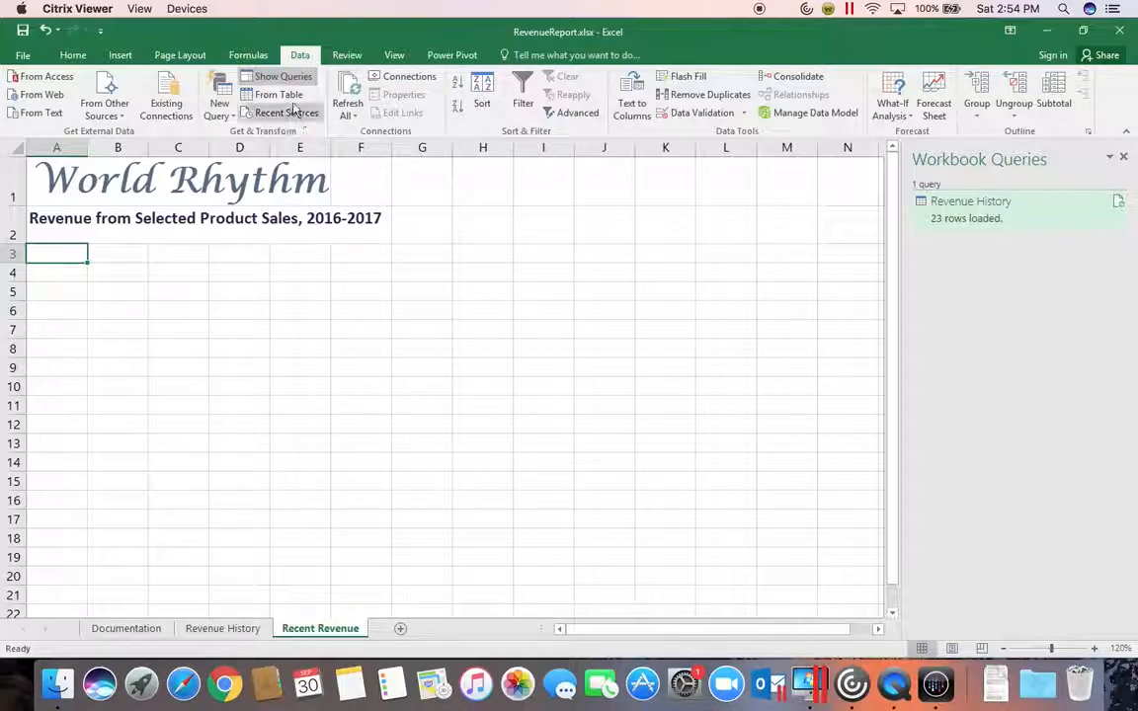
pyautogui.click(220, 116)
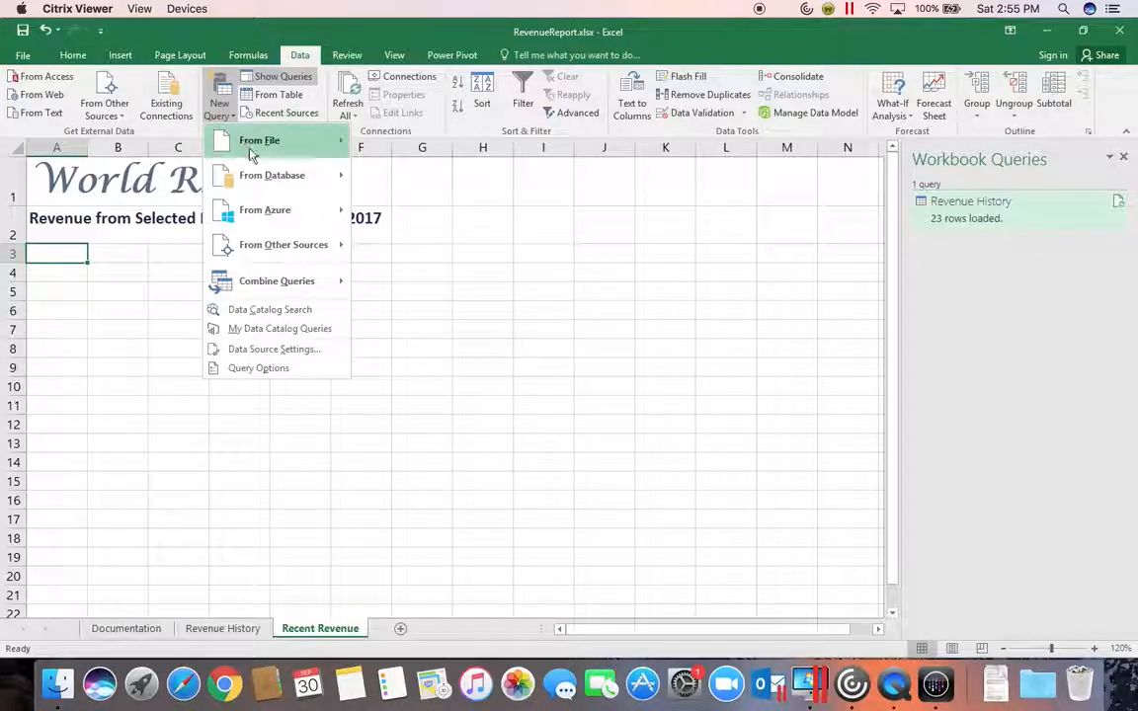
pyautogui.click(247, 144)
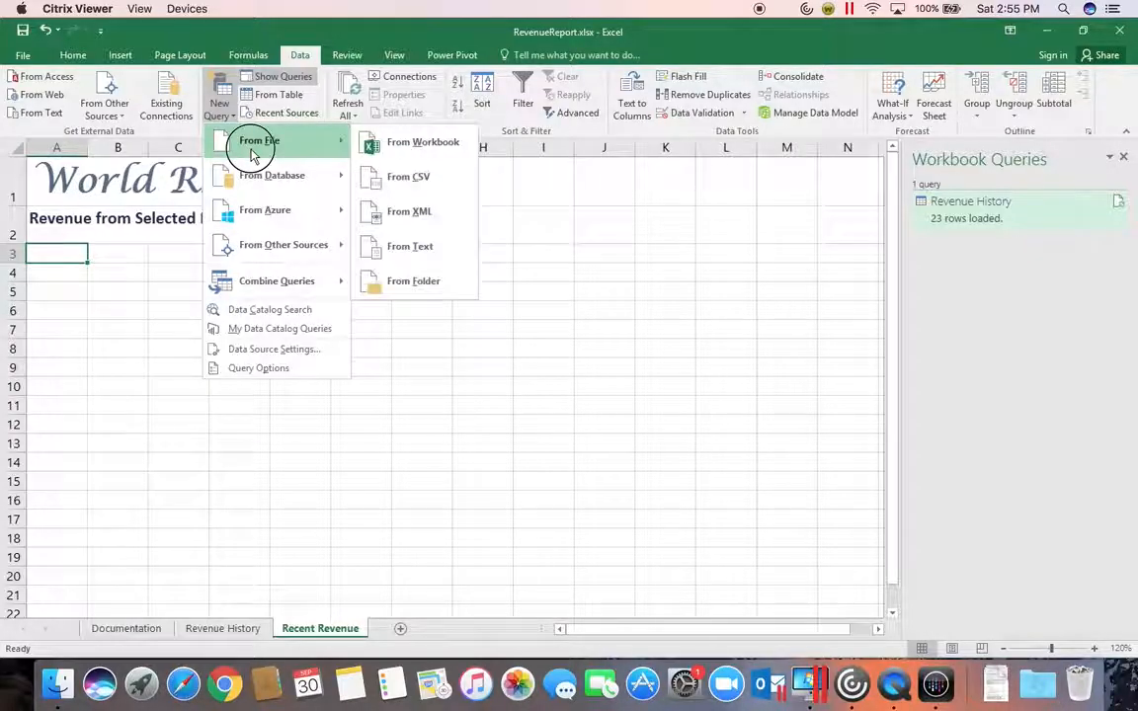
pyautogui.click(399, 180)
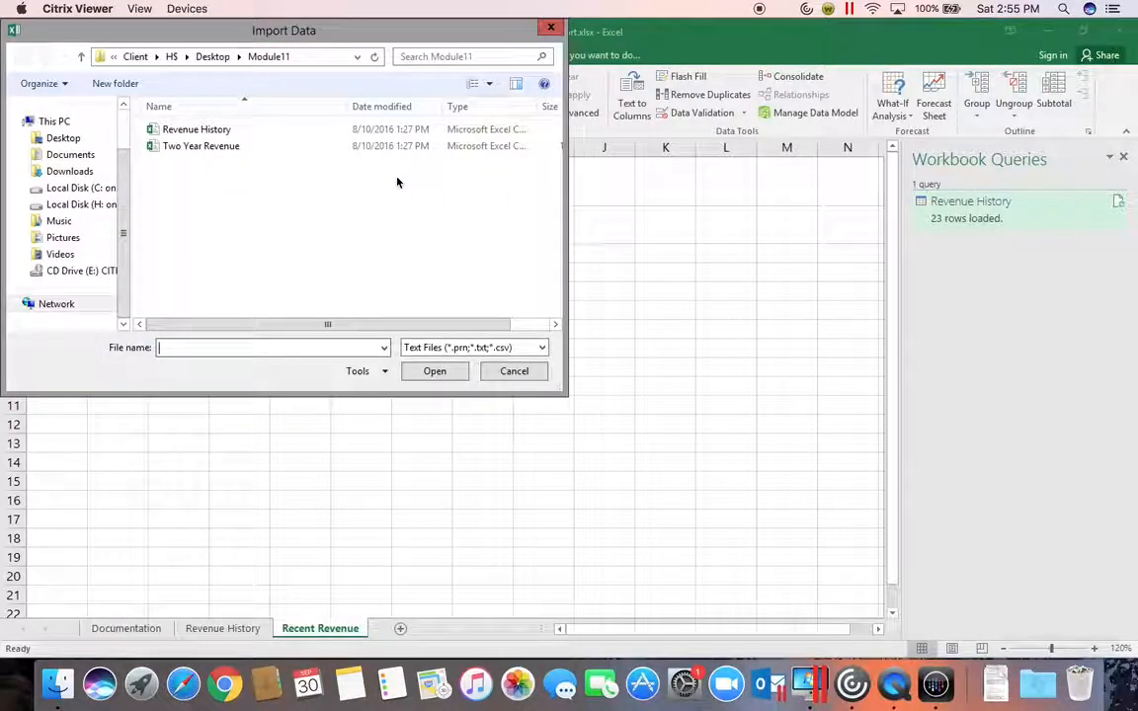
pyautogui.click(220, 148)
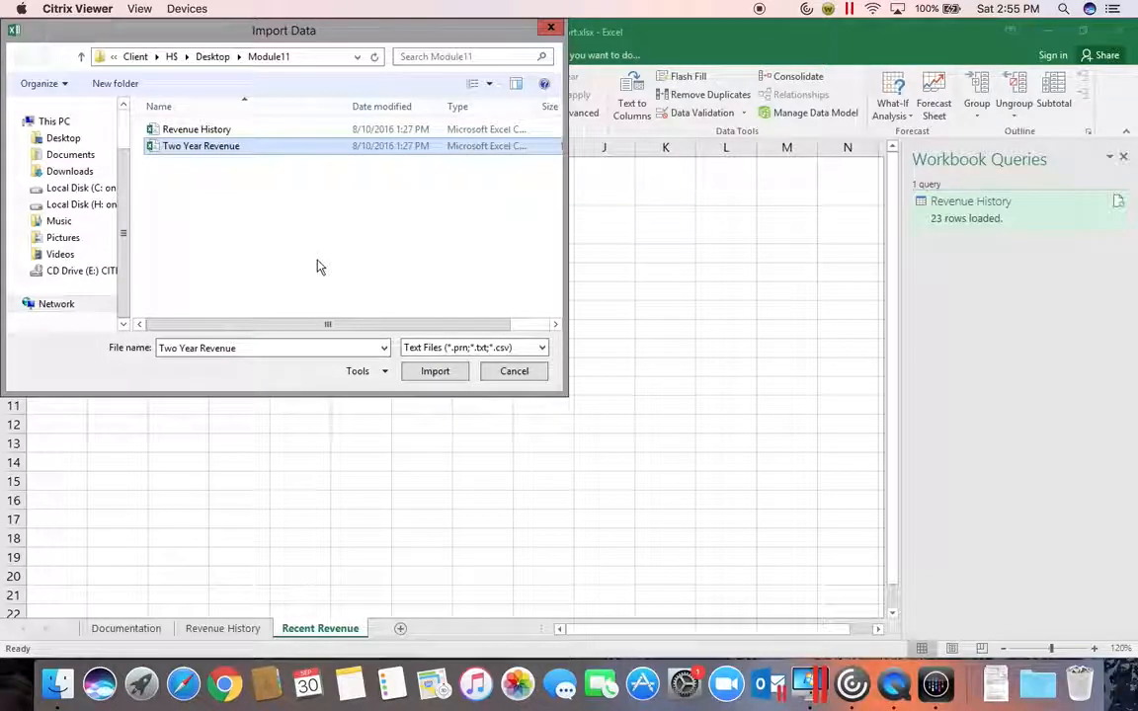
pyautogui.click(433, 374)
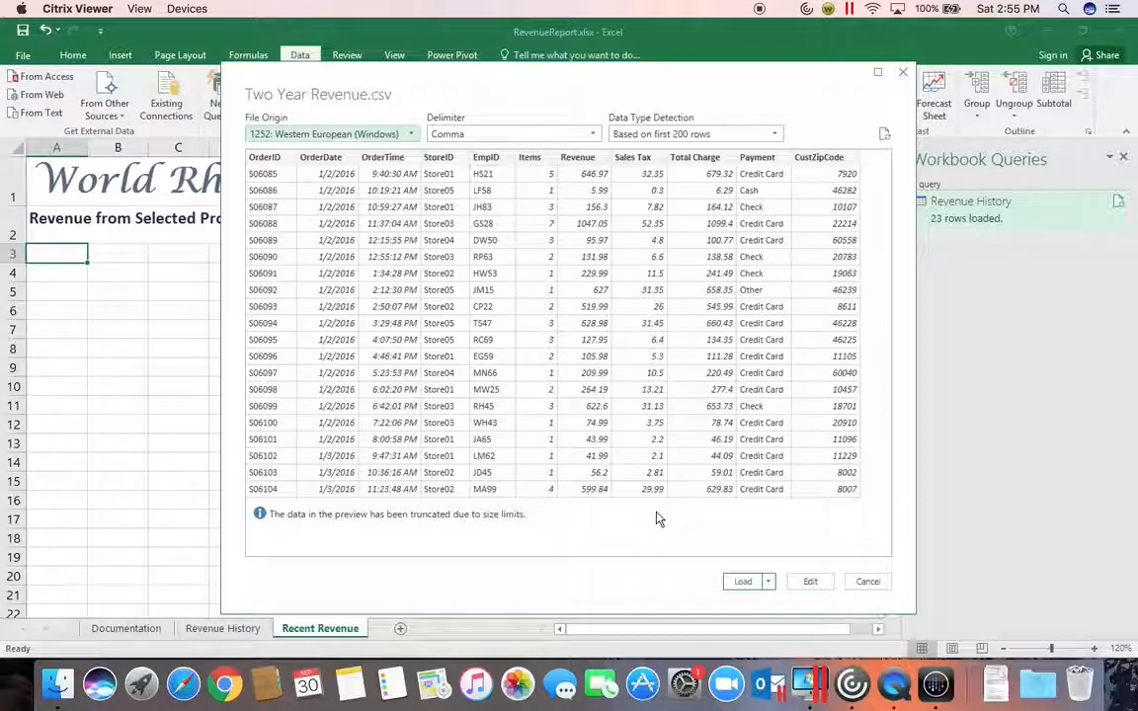
pyautogui.click(820, 585)
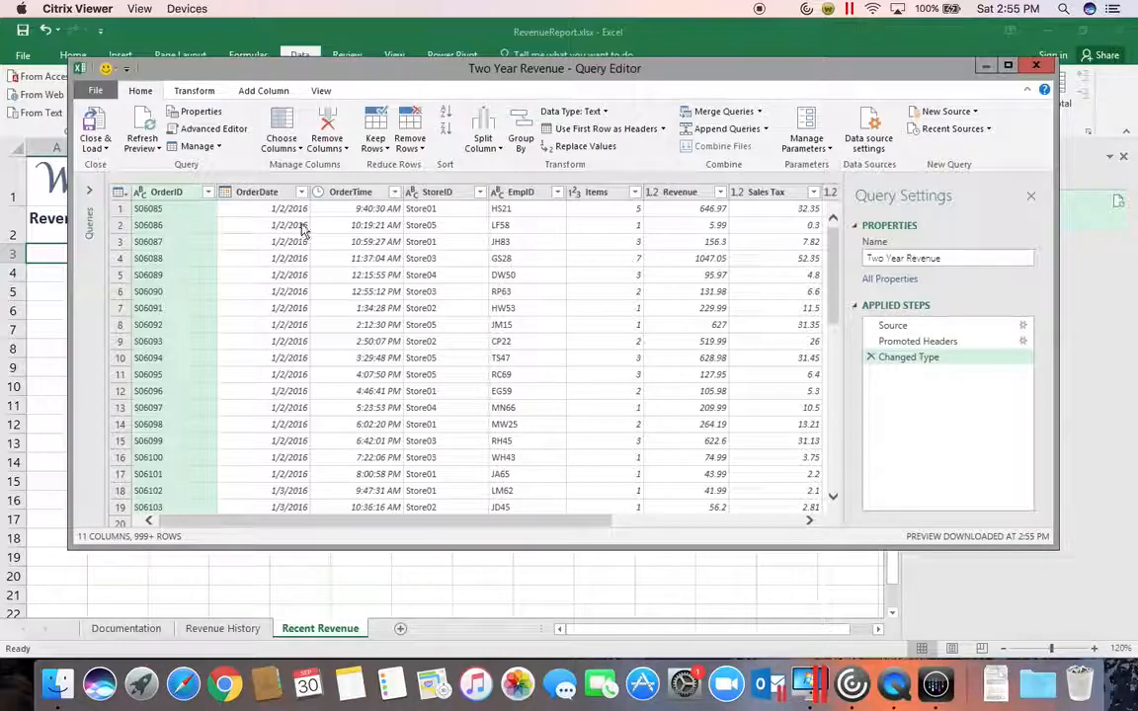
# Remove all columns from the query except OrderDate and Revenue.
pyautogui.click(267, 192)
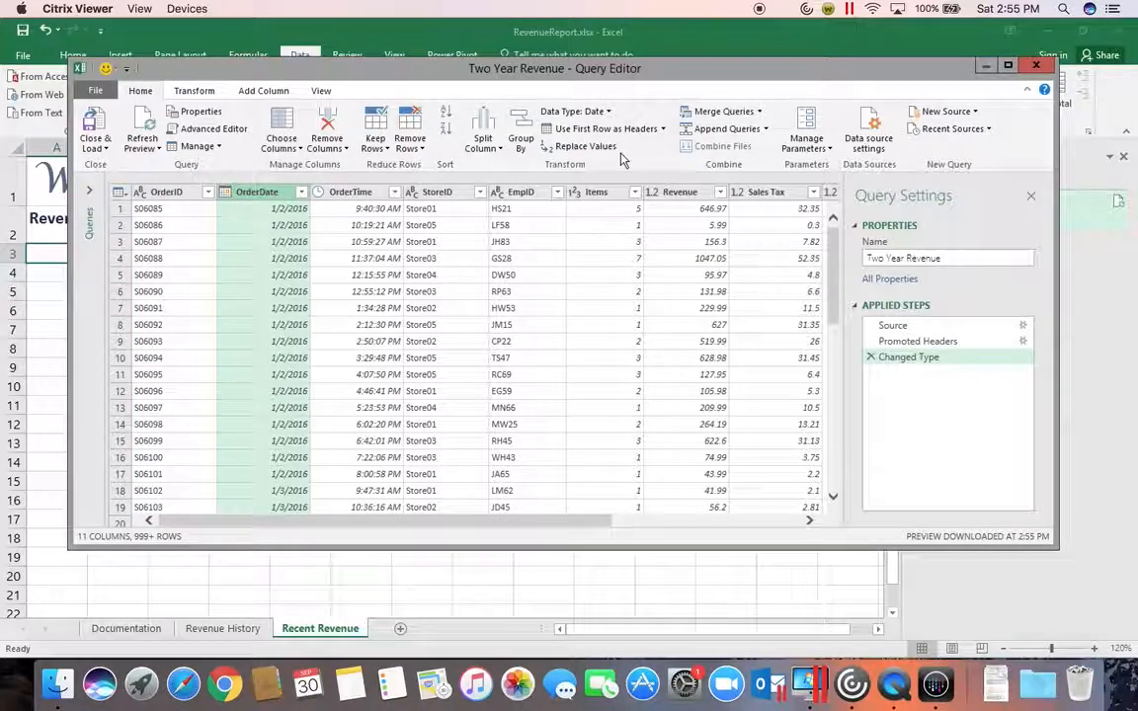
pyautogui.keyDown('ctrl'); pyautogui.click(678, 194); pyautogui.keyUp('ctrl')
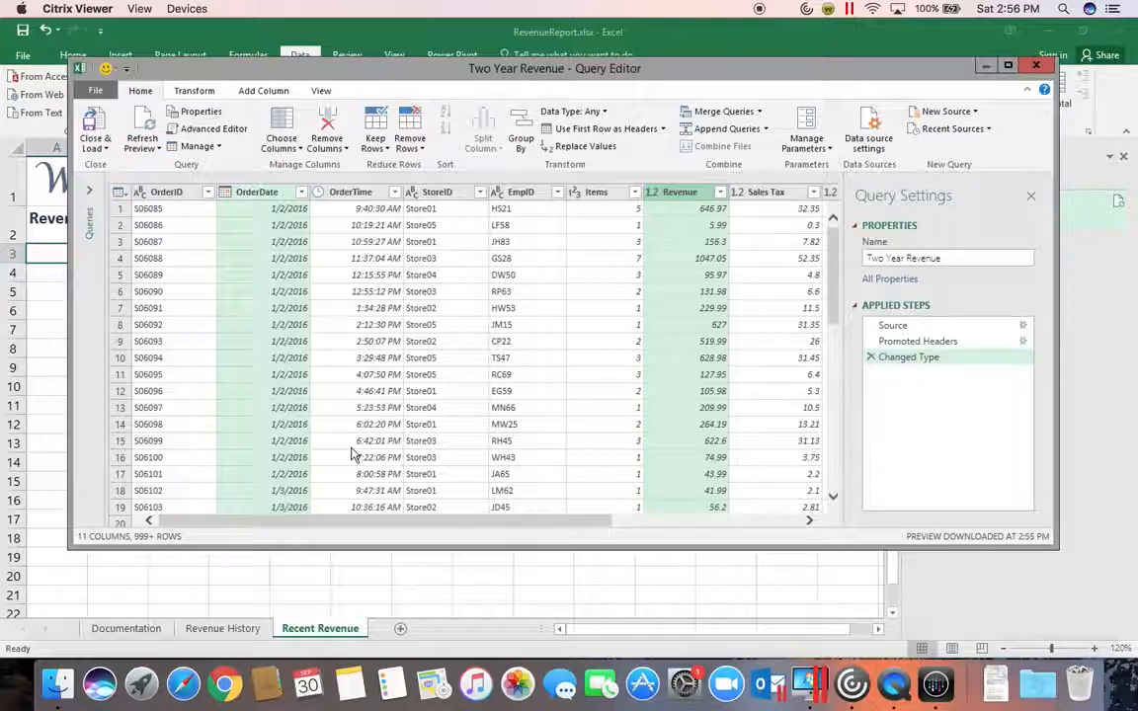
pyautogui.click(346, 150)
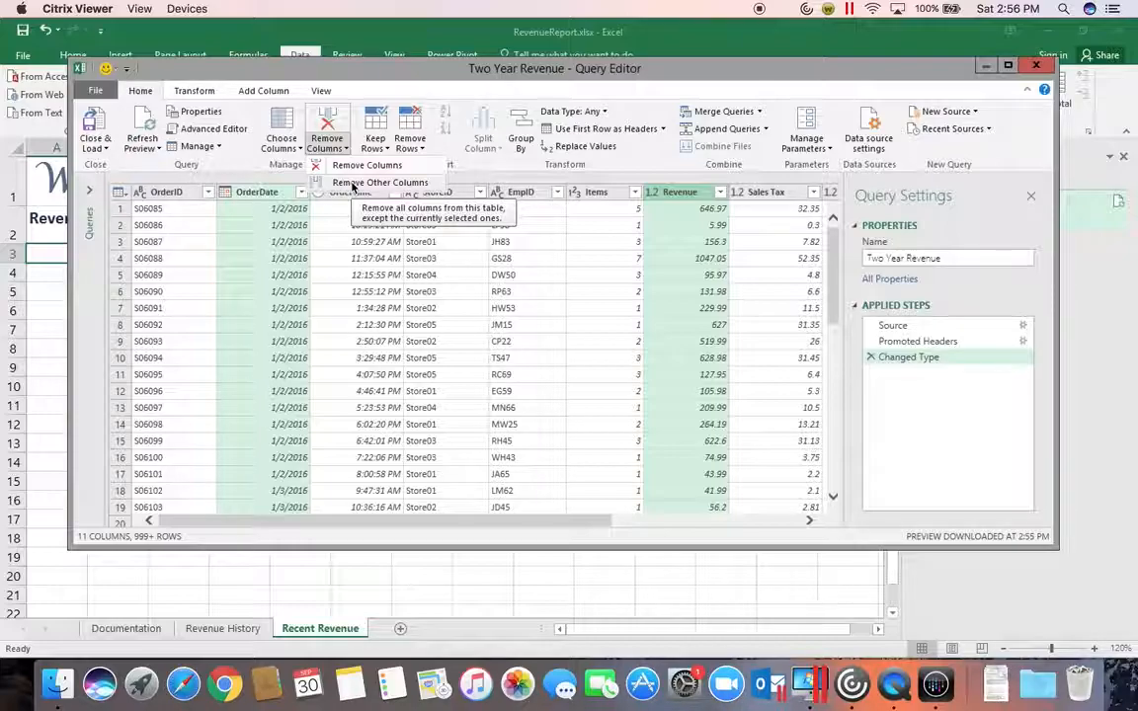
pyautogui.click(352, 184)
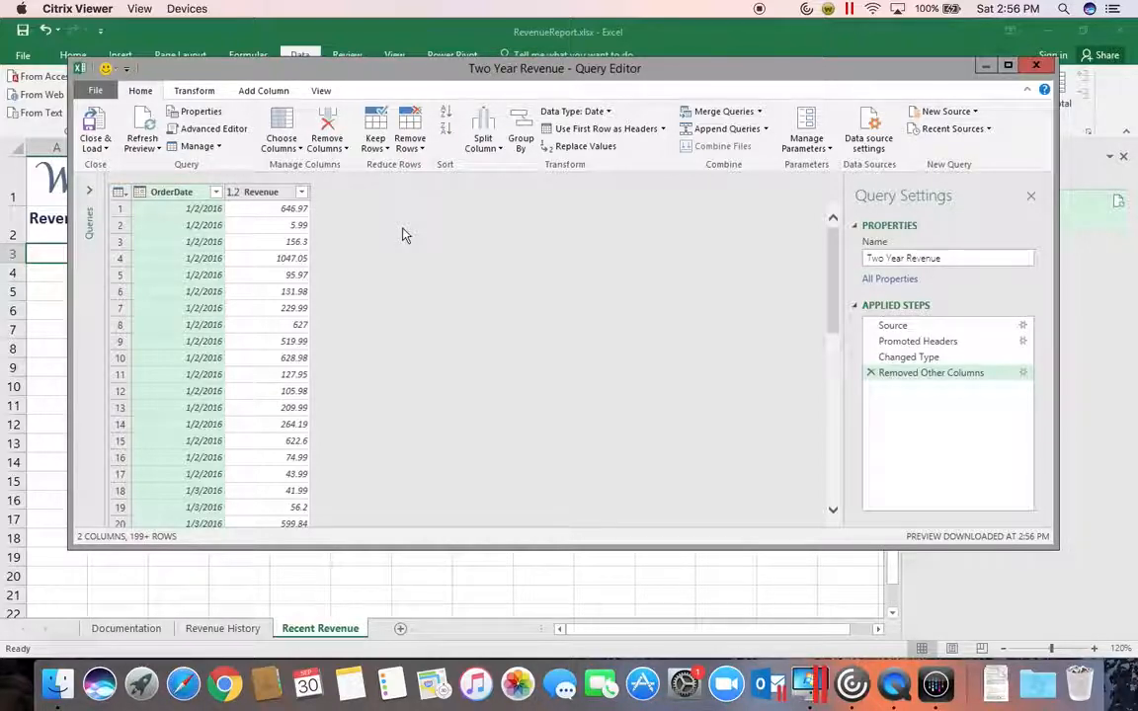
# Add a column to the query giving the end of the month for each OrderDate value.
pyautogui.click(179, 195)
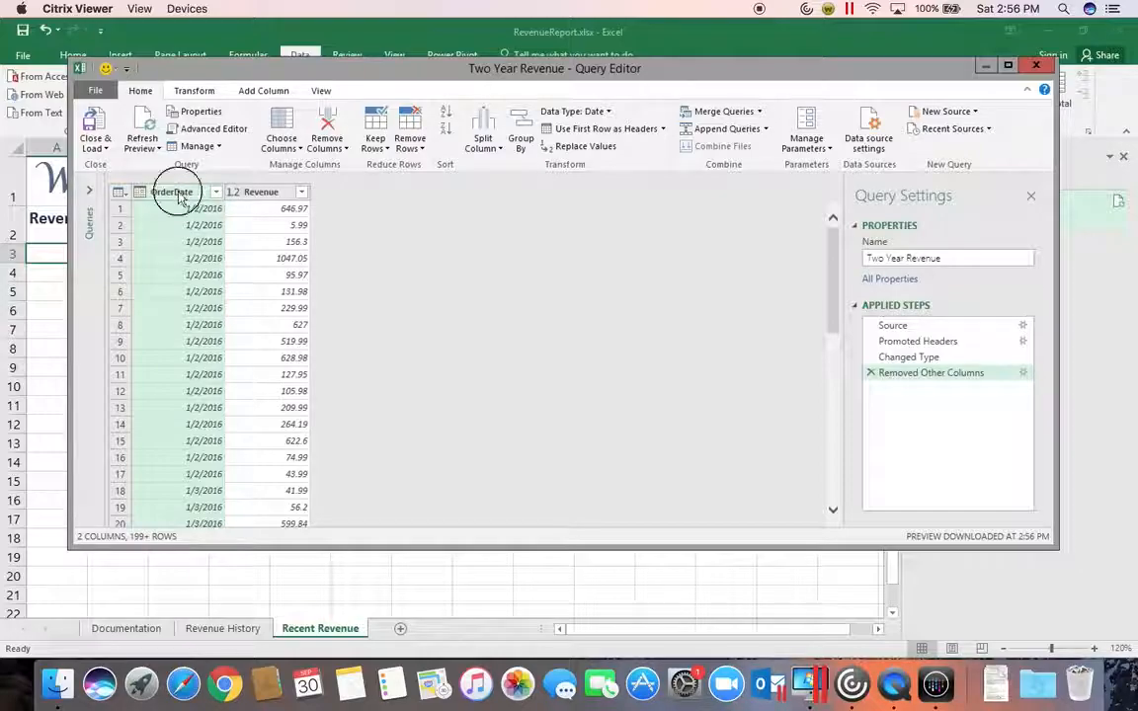
pyautogui.click(276, 93)
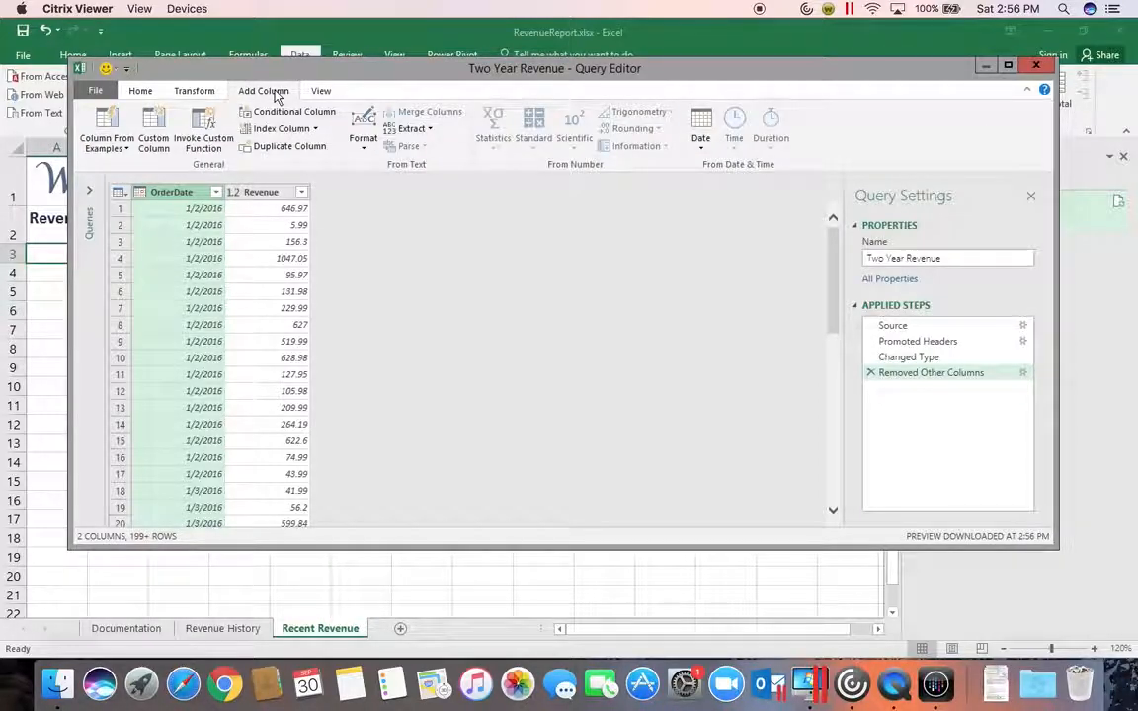
pyautogui.click(702, 148)
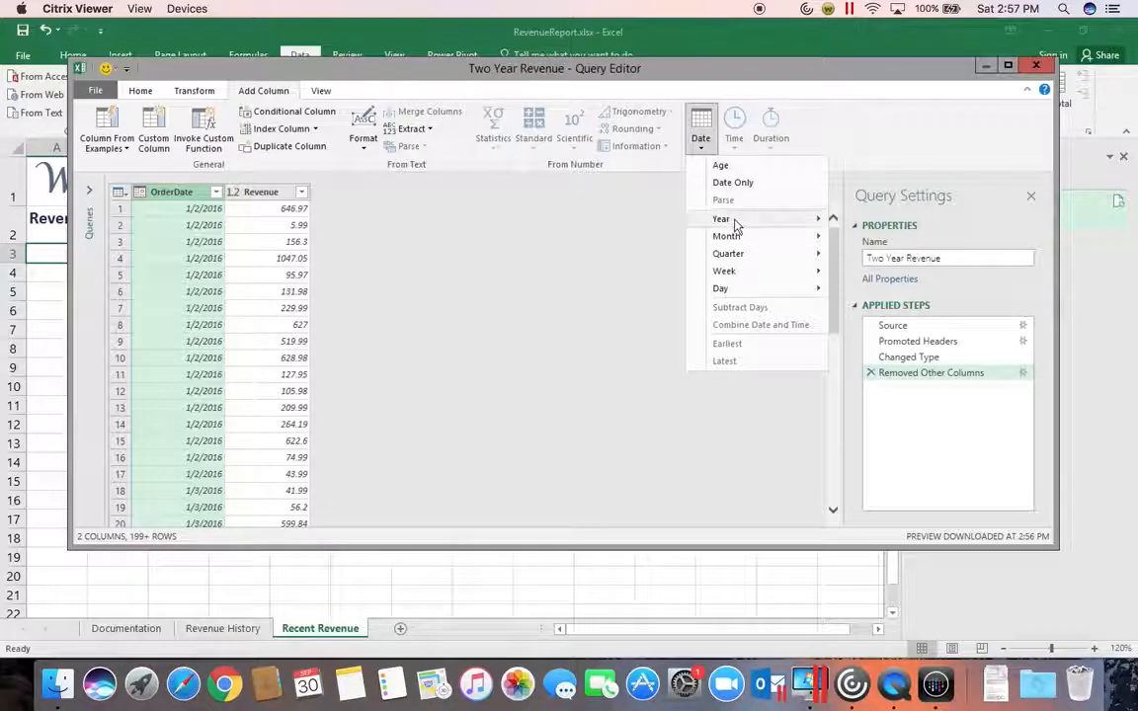
pyautogui.moveTo(736, 240)
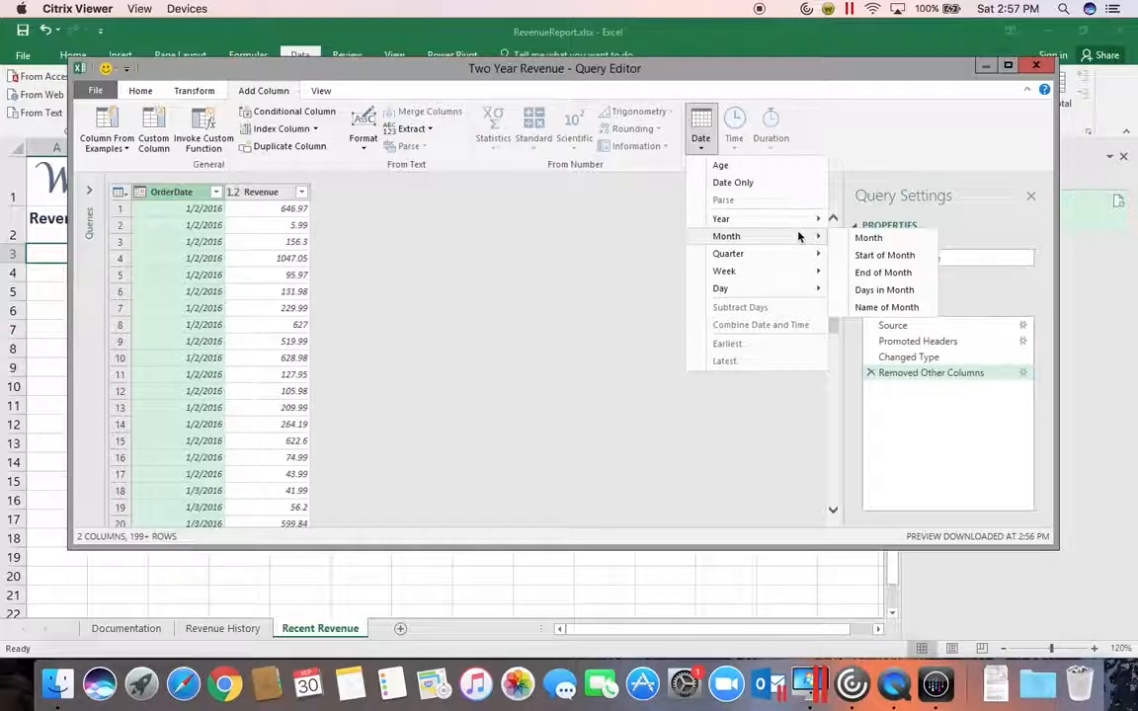
pyautogui.click(876, 276)
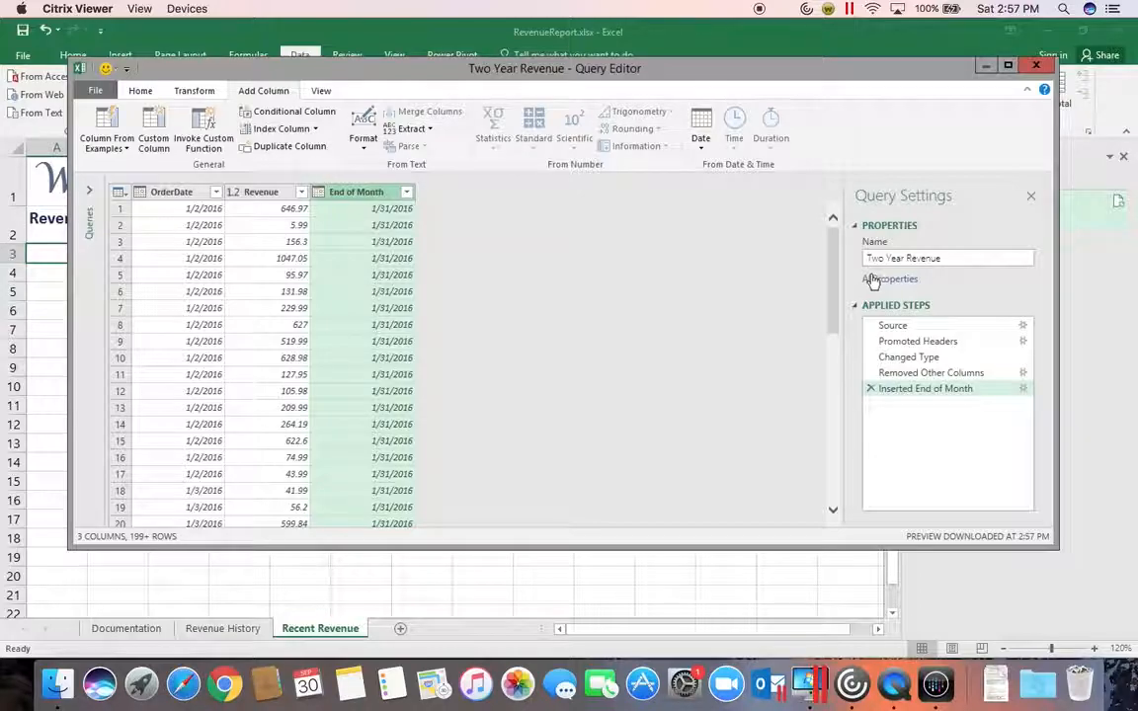
# Rename the End of Month column to Month.
pyautogui.click(367, 194)
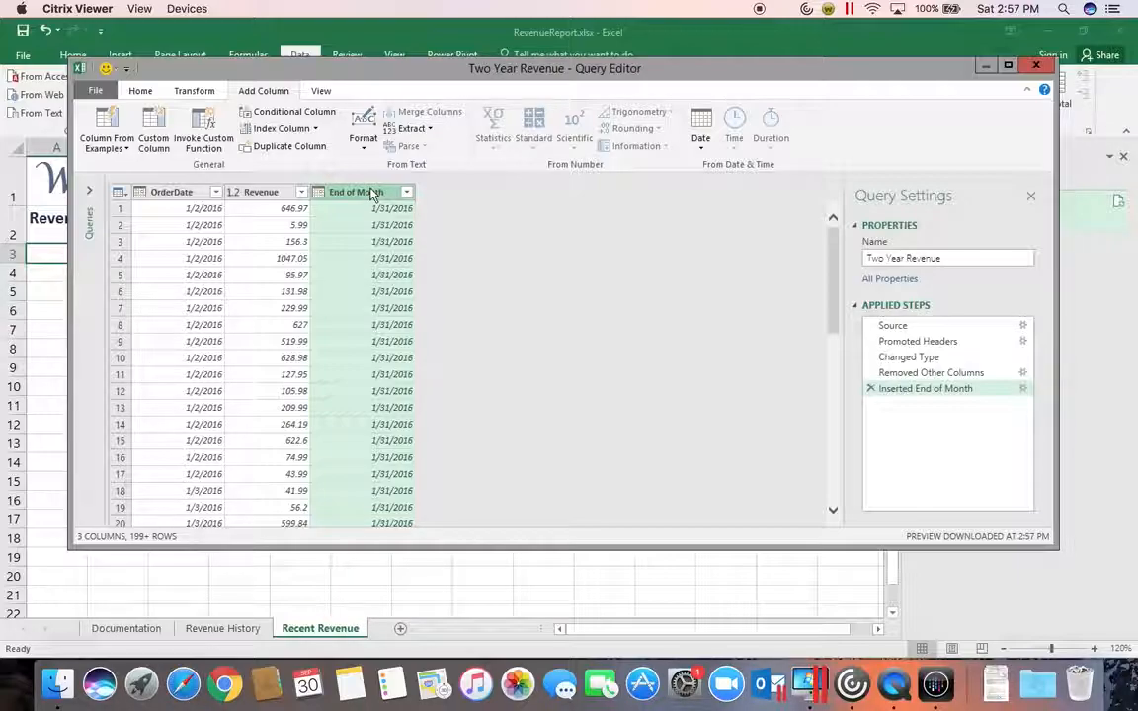
pyautogui.rightClick(372, 195)
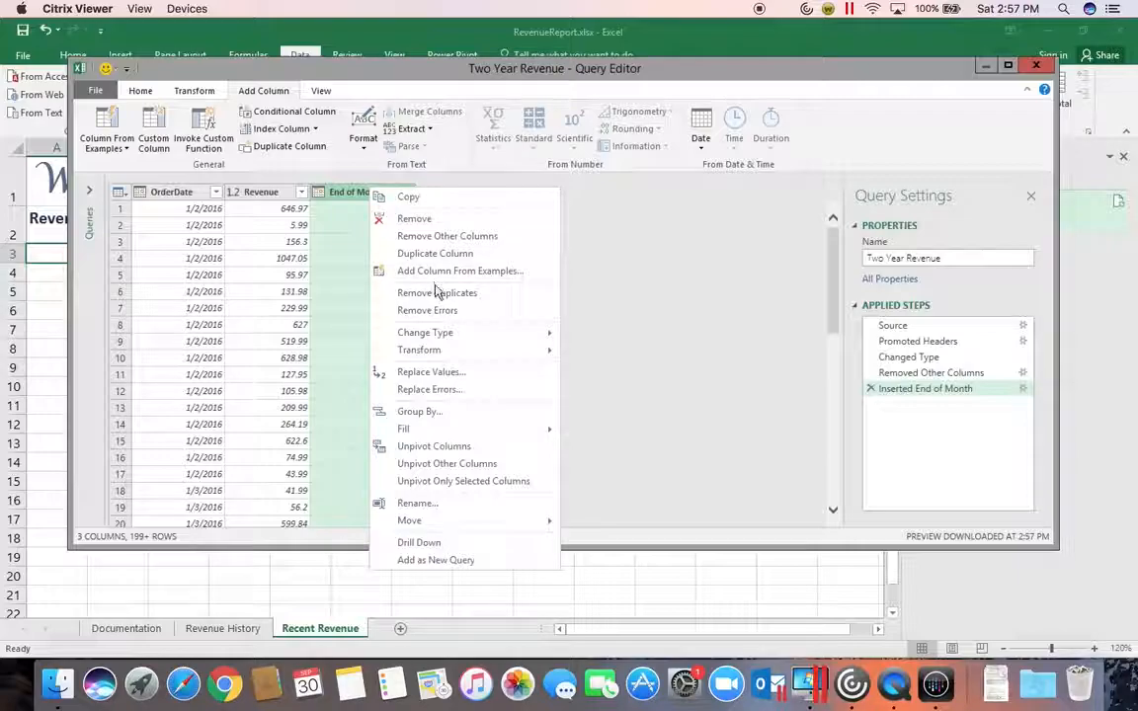
pyautogui.click(435, 504)
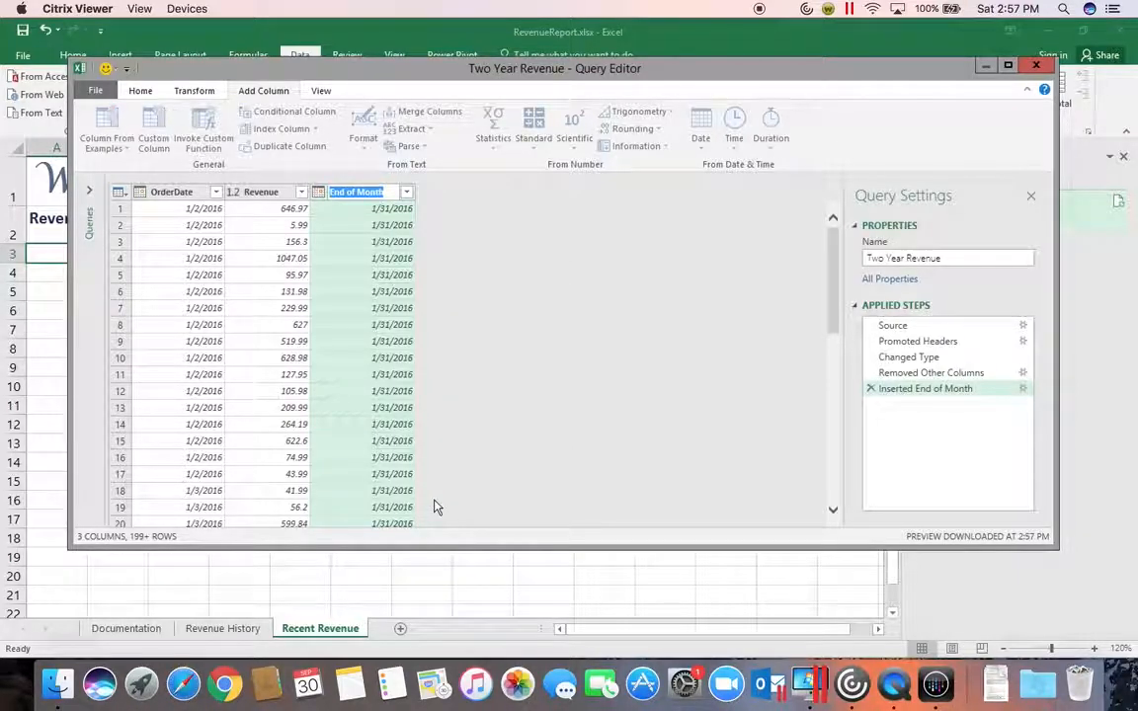
pyautogui.write('Month')
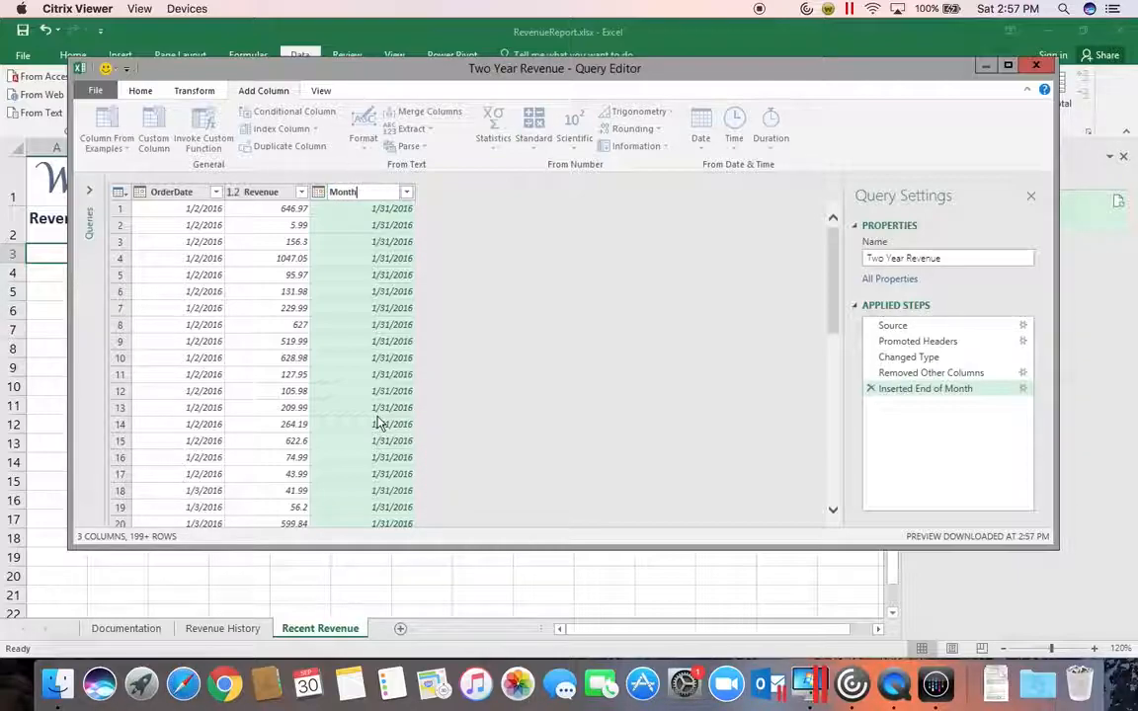
pyautogui.press('Return')
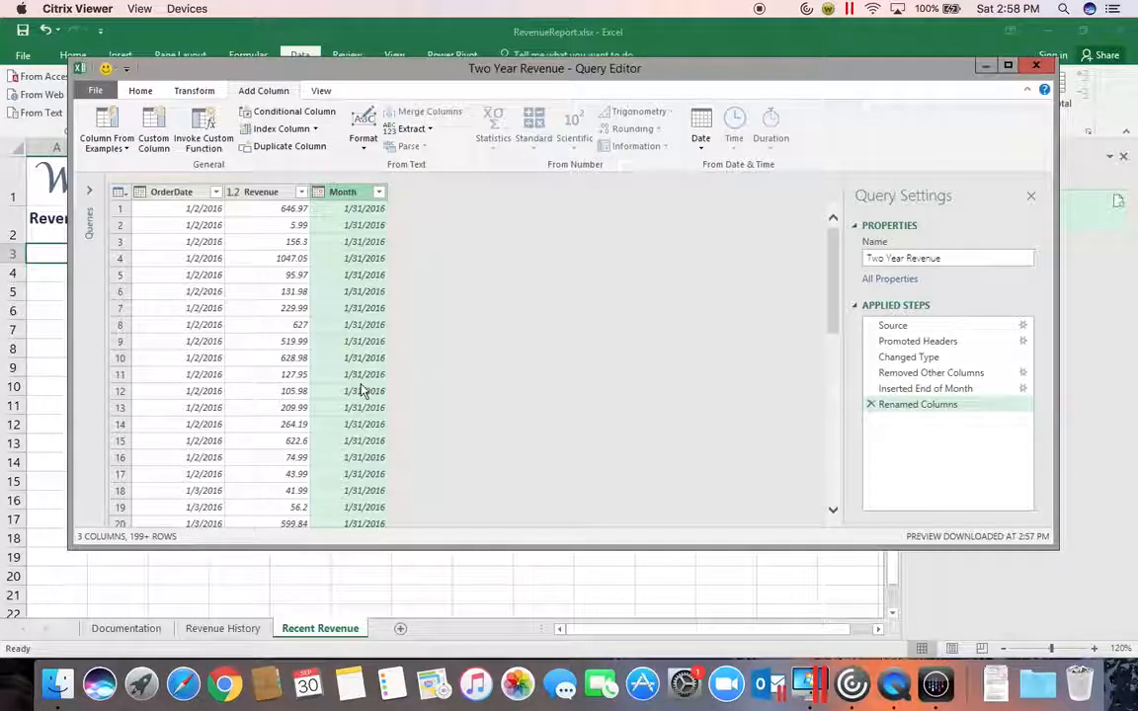
# Group the query rows by Month, summing the Revenue column into a new column named Monthly Revenue.
pyautogui.click(196, 91)
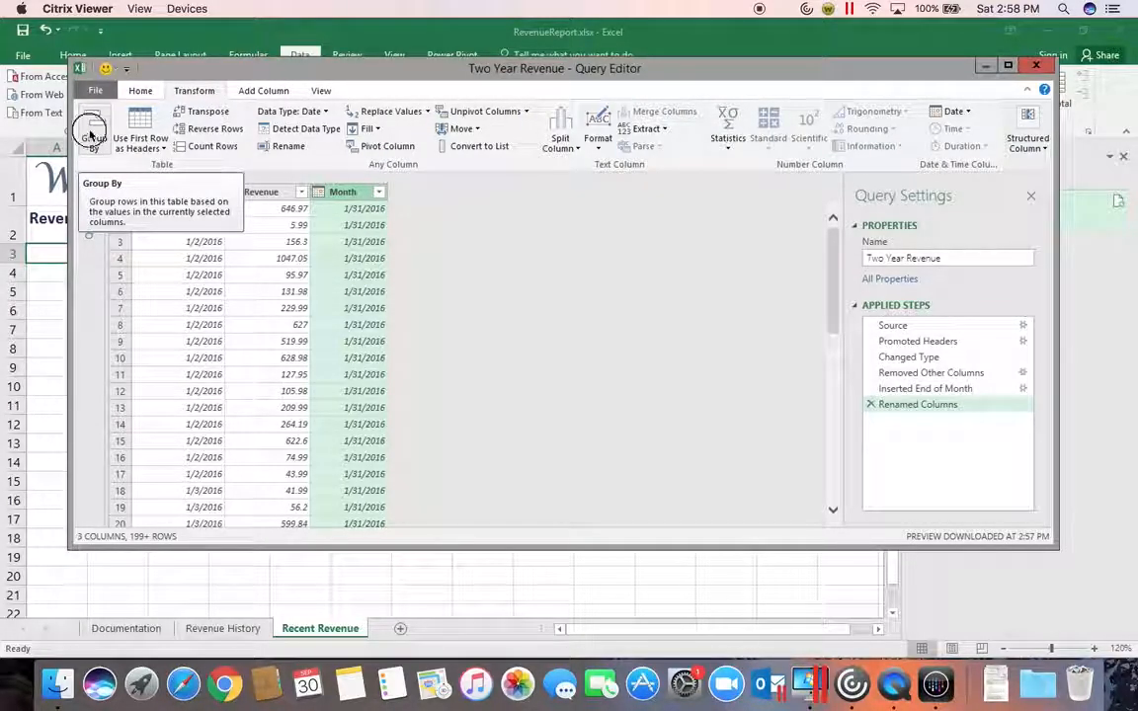
pyautogui.click(93, 137)
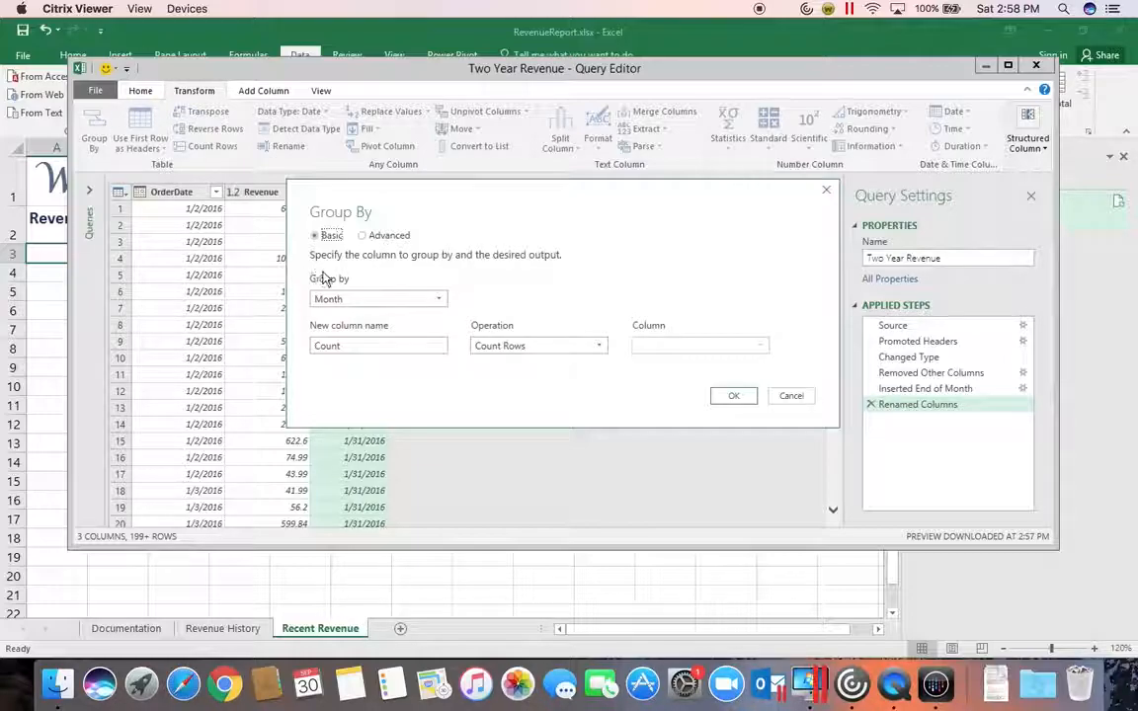
pyautogui.click(361, 344)
pyautogui.moveTo(362, 344); pyautogui.dragTo(288, 351)
pyautogui.write('Monthly Revenue')
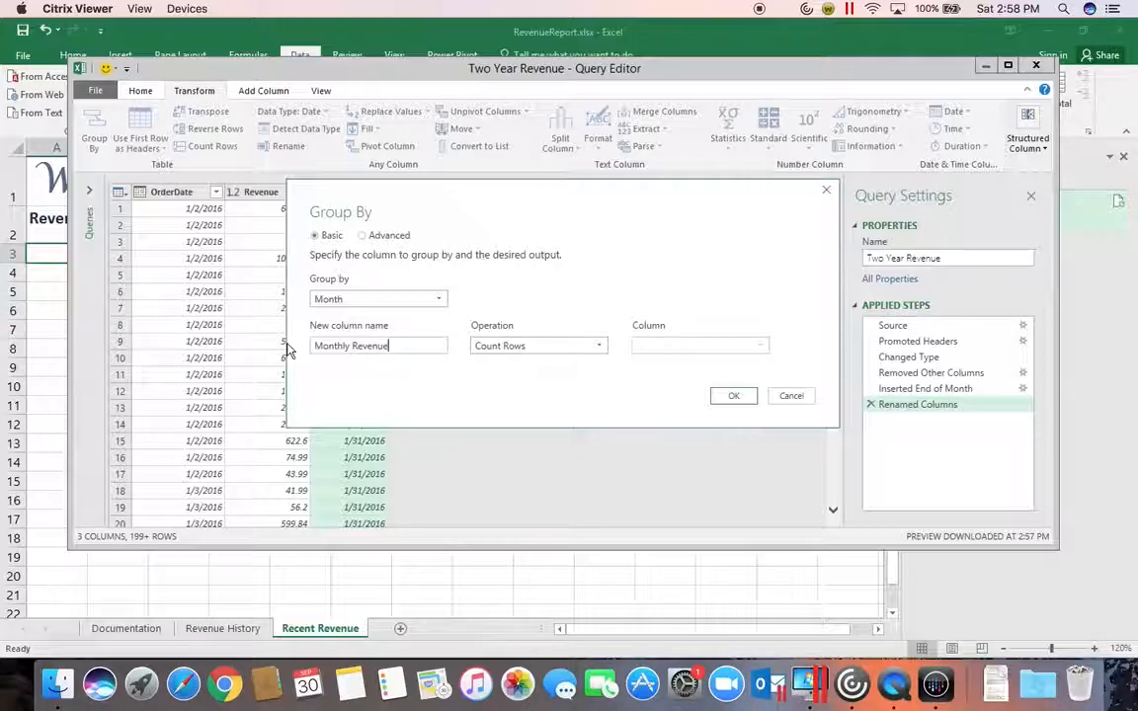
pyautogui.click(541, 345)
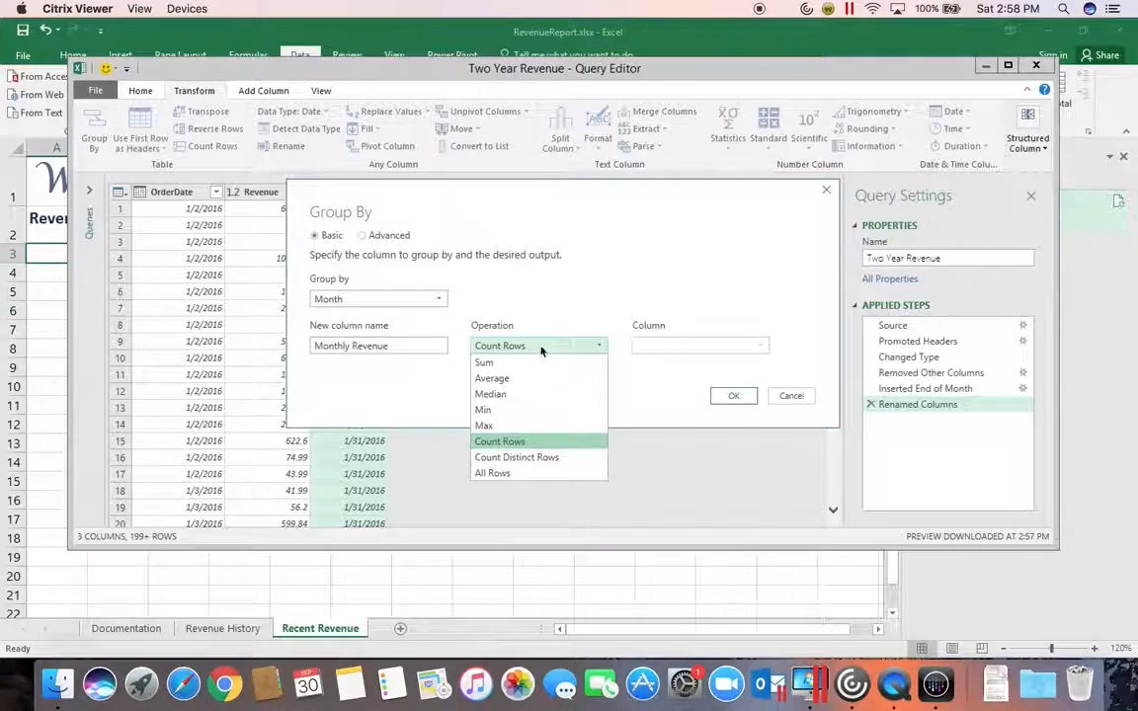
pyautogui.click(539, 364)
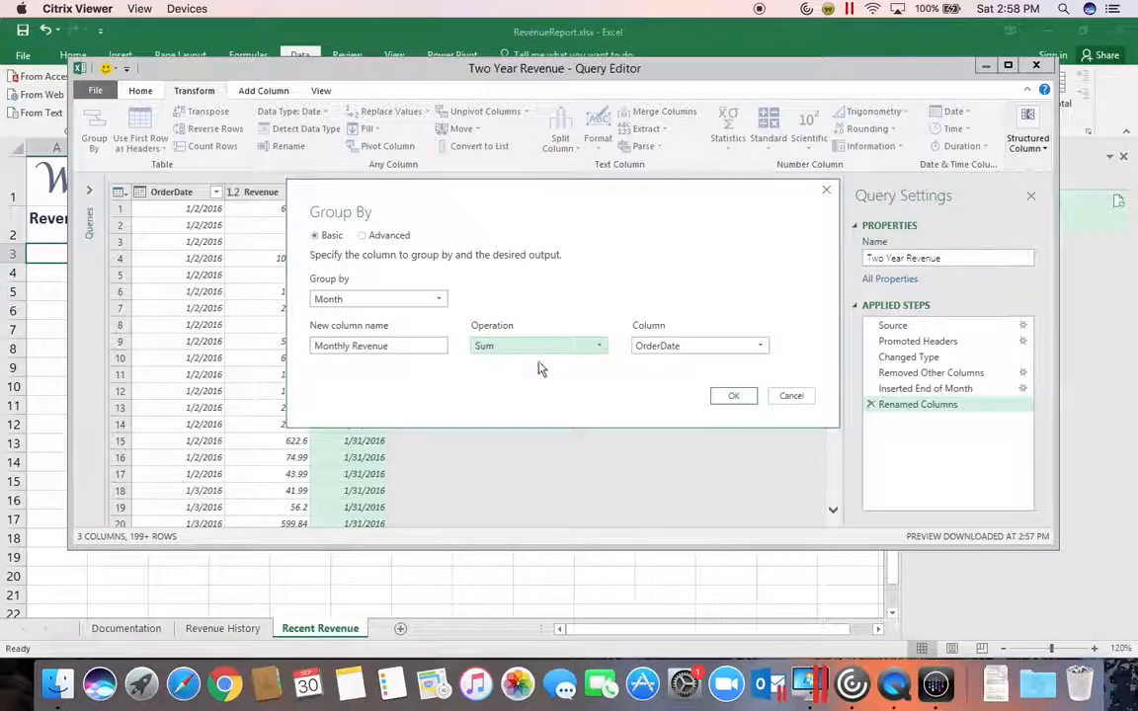
pyautogui.click(707, 348)
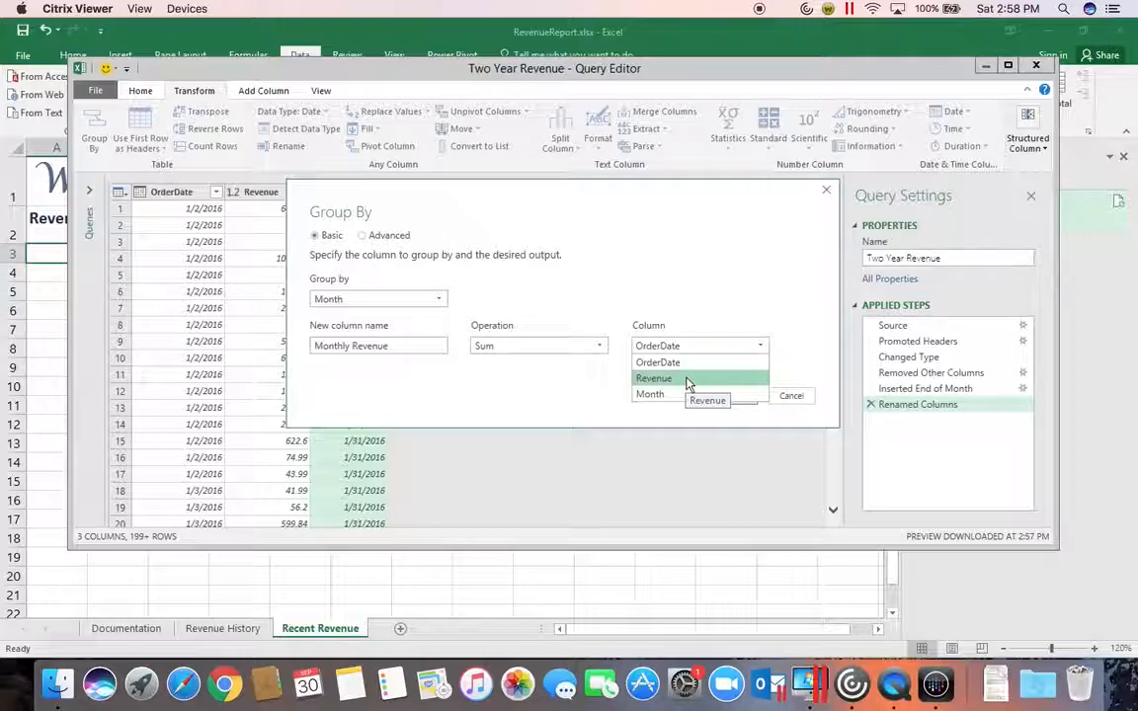
pyautogui.click(688, 381)
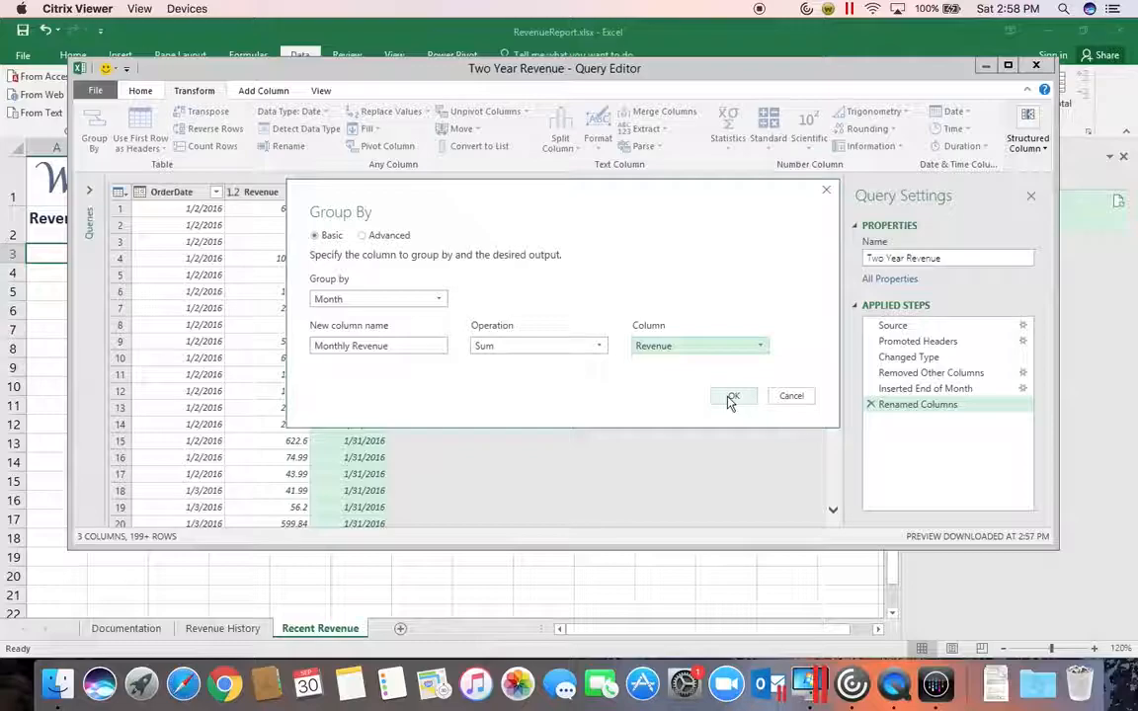
pyautogui.click(732, 398)
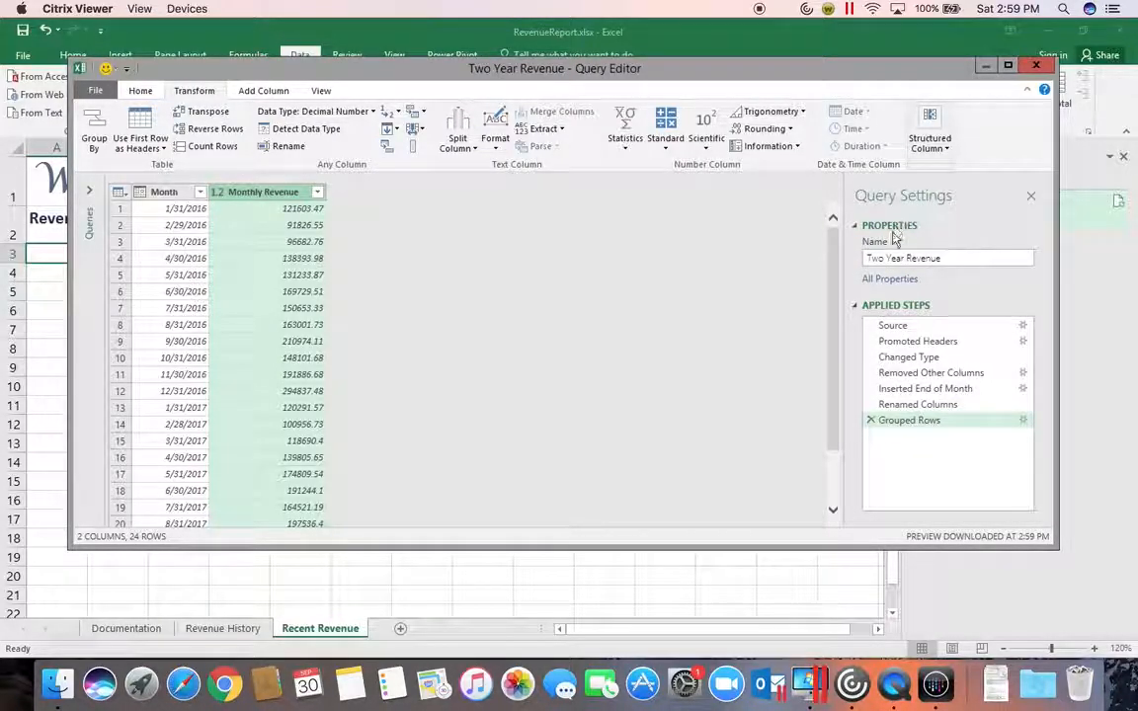
# Rename the query as Monthly Revenue.
pyautogui.click(954, 257)
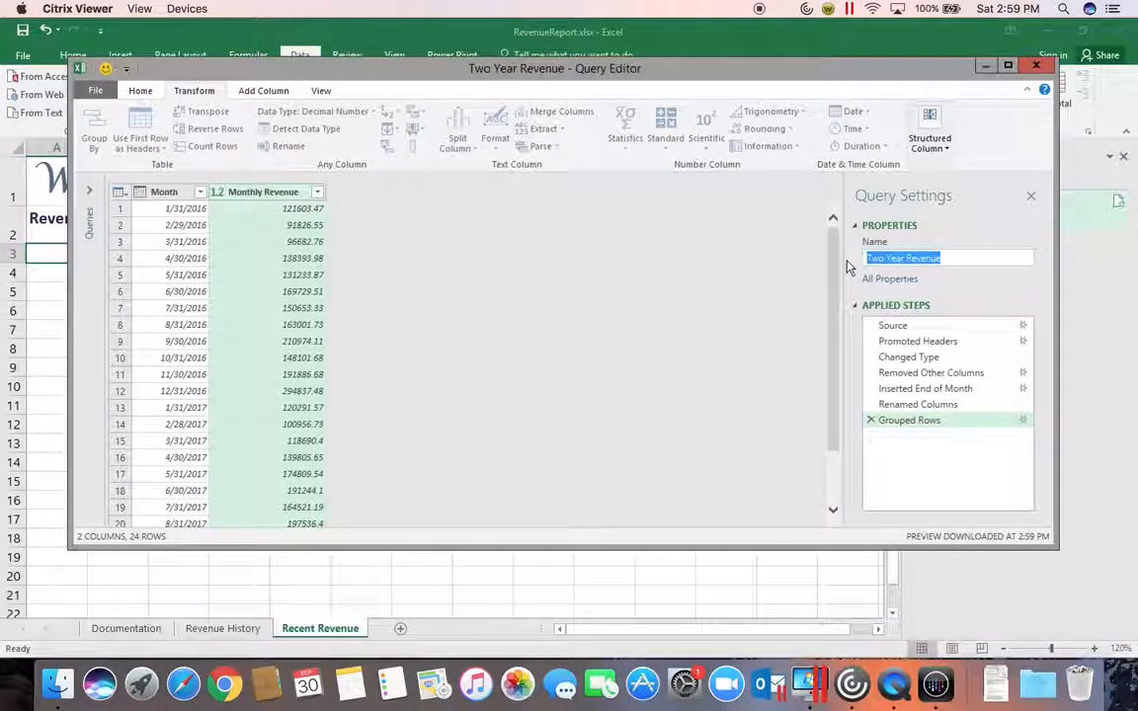
pyautogui.write('Month')
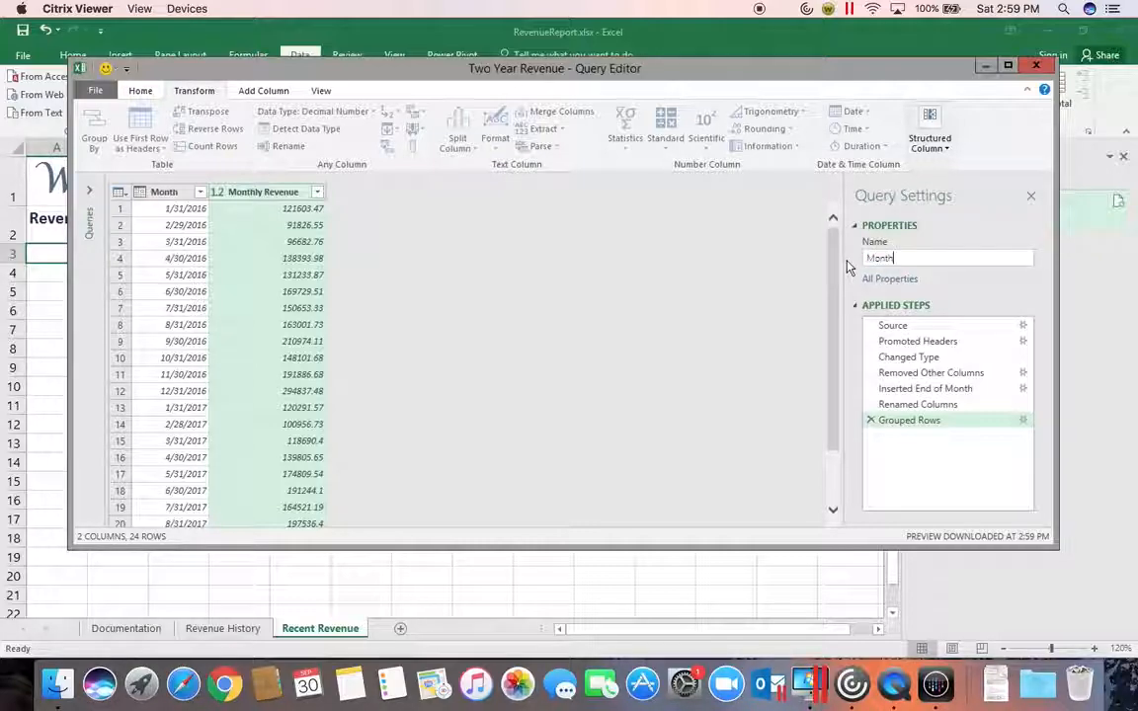
pyautogui.write('ly Revenue')
# Close the query and load it as a table into the existing Recent Revenue worksheet at cell A3.
pyautogui.click(140, 91)
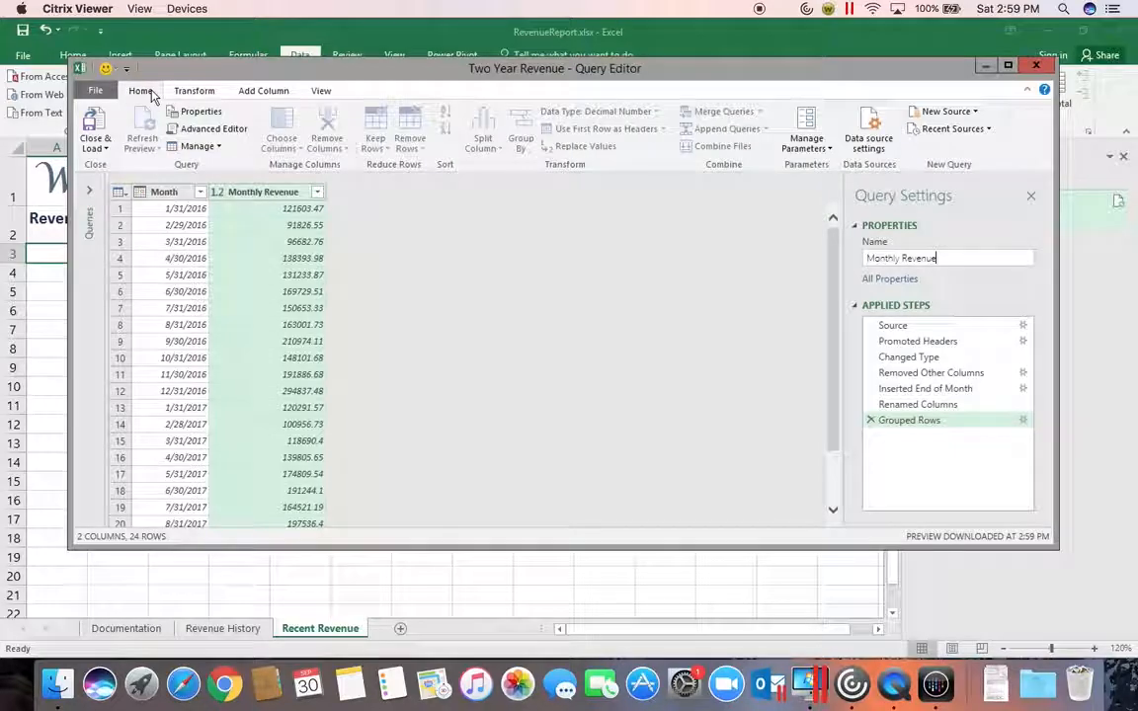
pyautogui.click(103, 150)
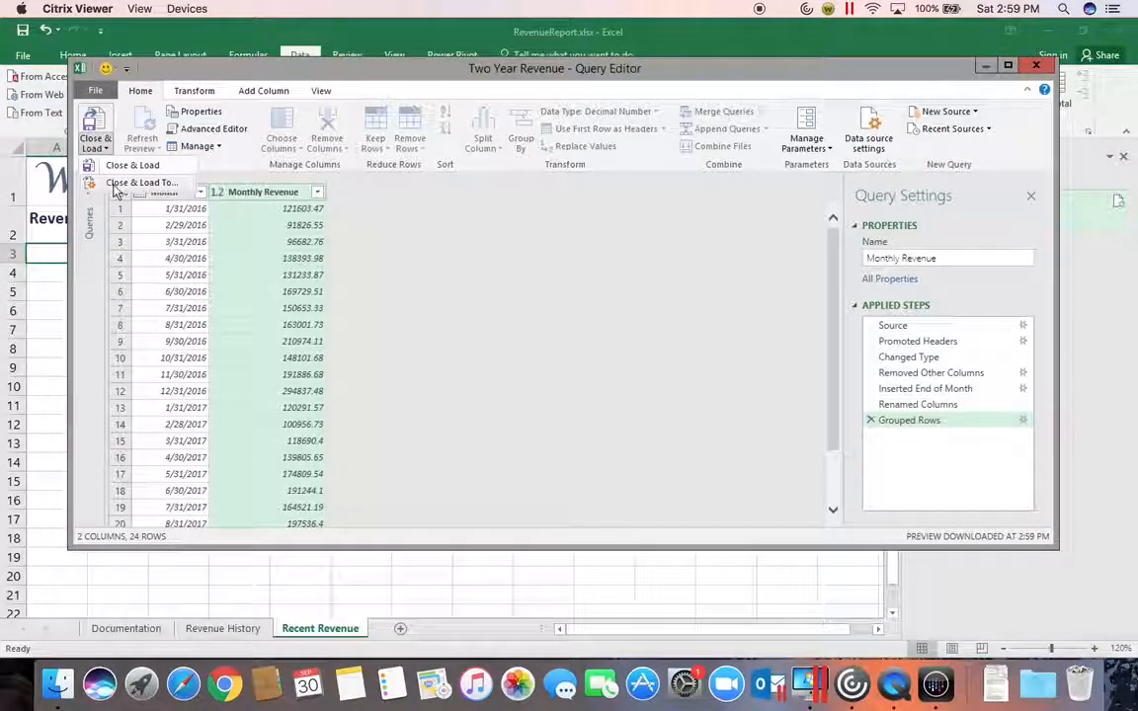
pyautogui.click(116, 184)
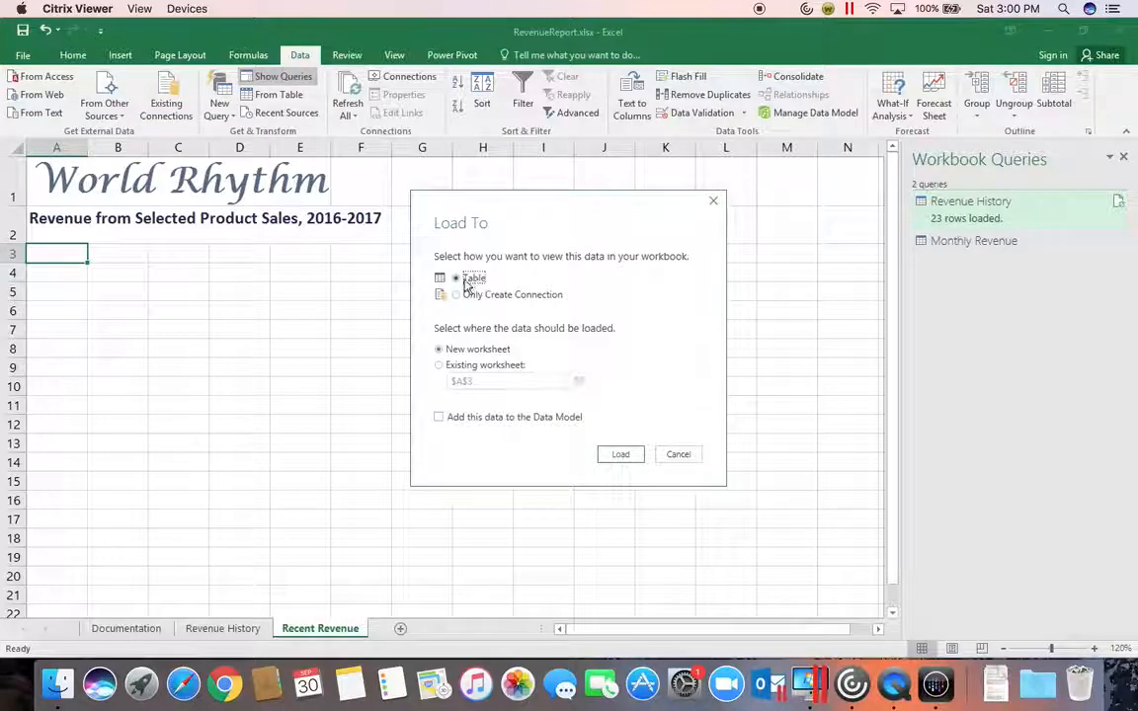
pyautogui.click(442, 367)
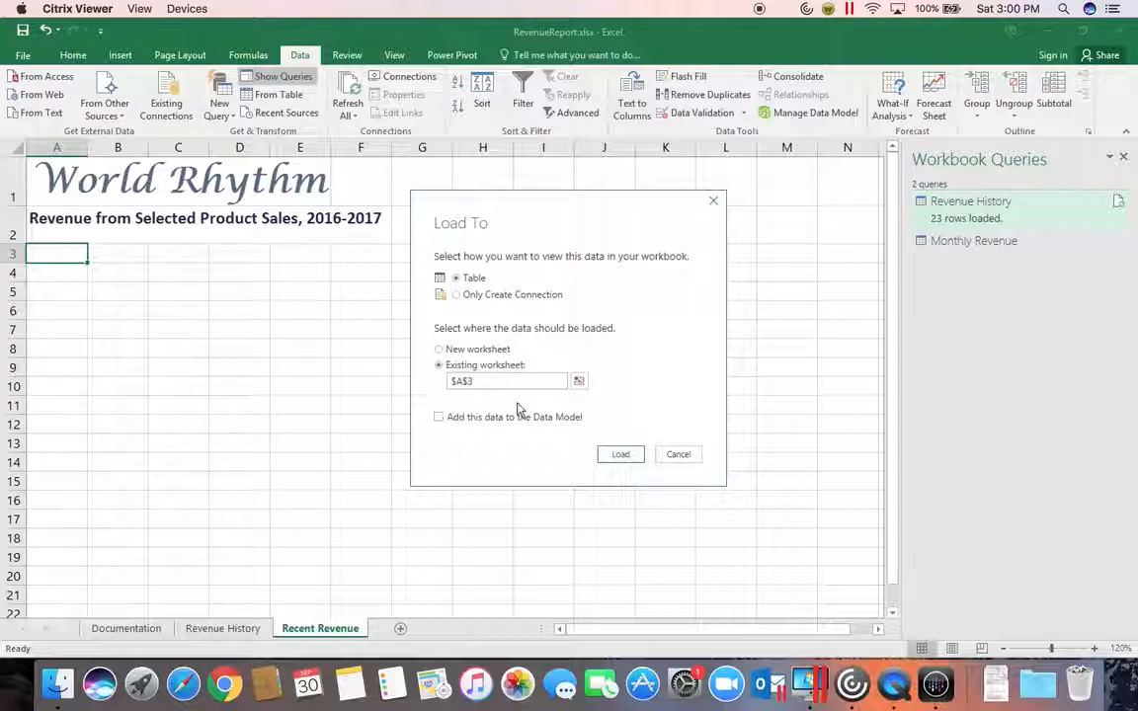
pyautogui.click(622, 456)
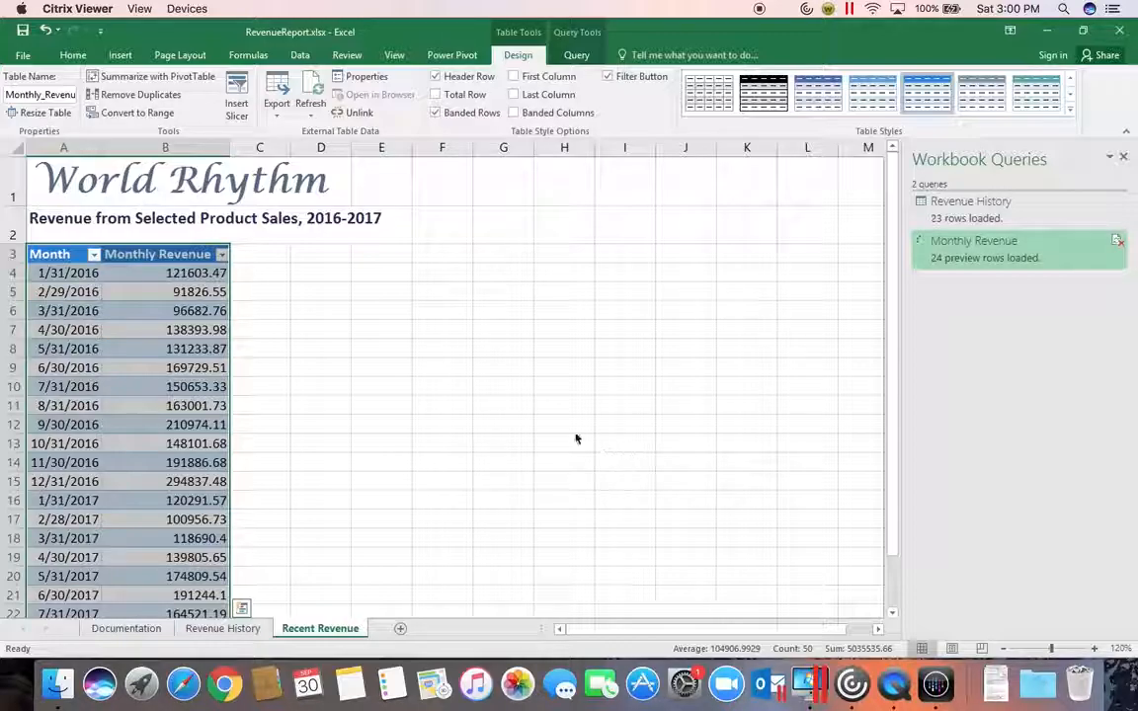
# Apply the Currency number format to the Monthly Revenue query table on the Recent Revenue sheet.
pyautogui.click(155, 275)
pyautogui.click(142, 273)
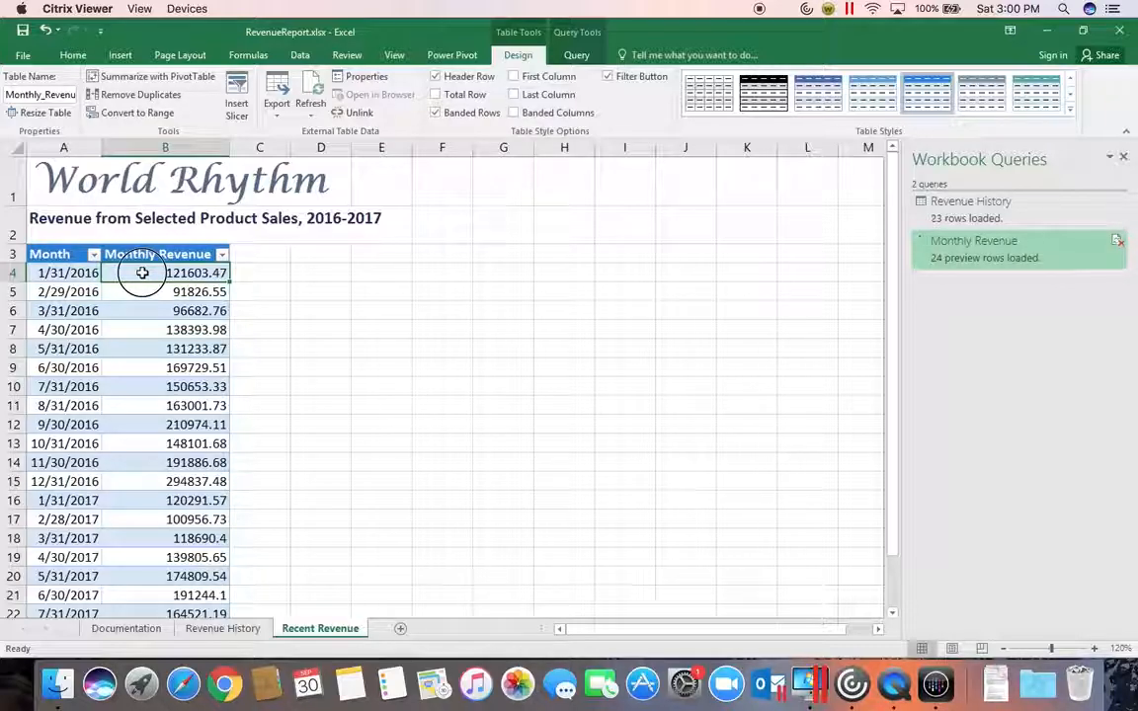
pyautogui.moveTo(143, 273); pyautogui.dragTo(143, 519)
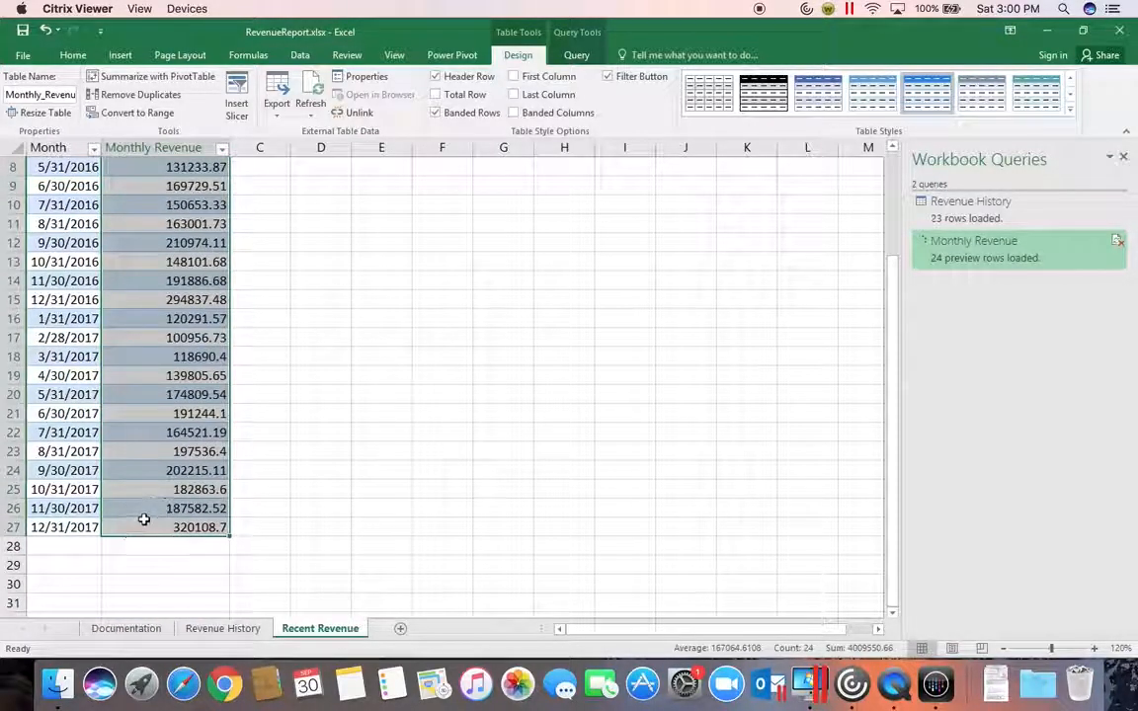
pyautogui.click(73, 55)
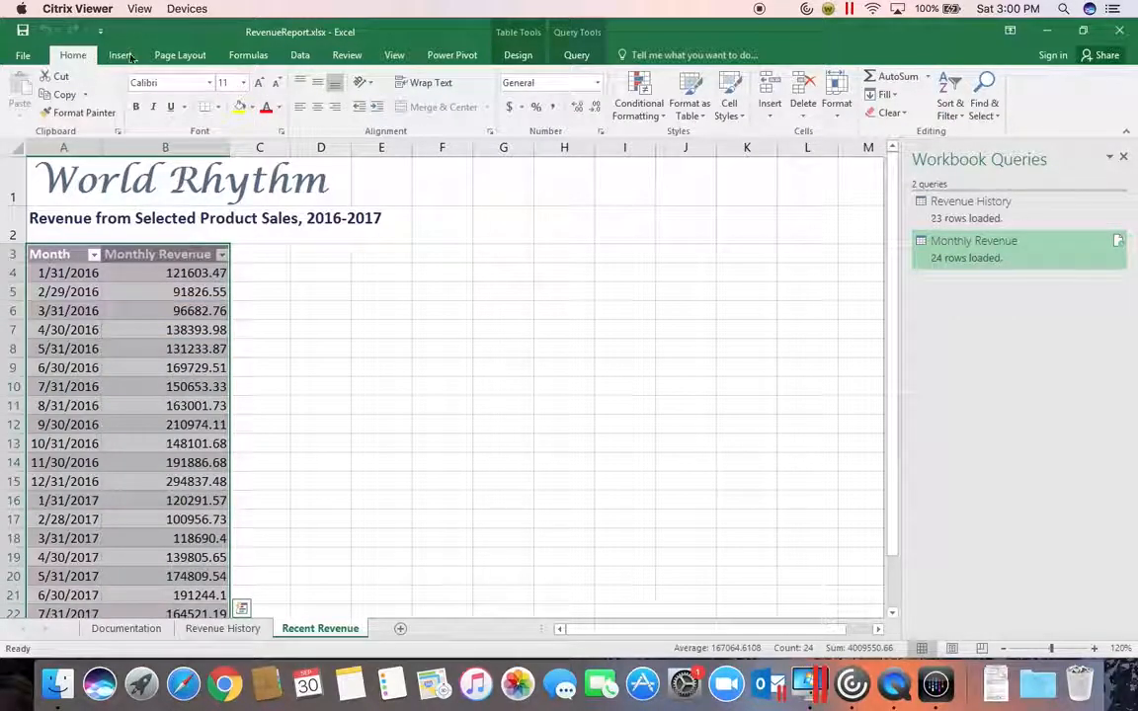
pyautogui.click(599, 83)
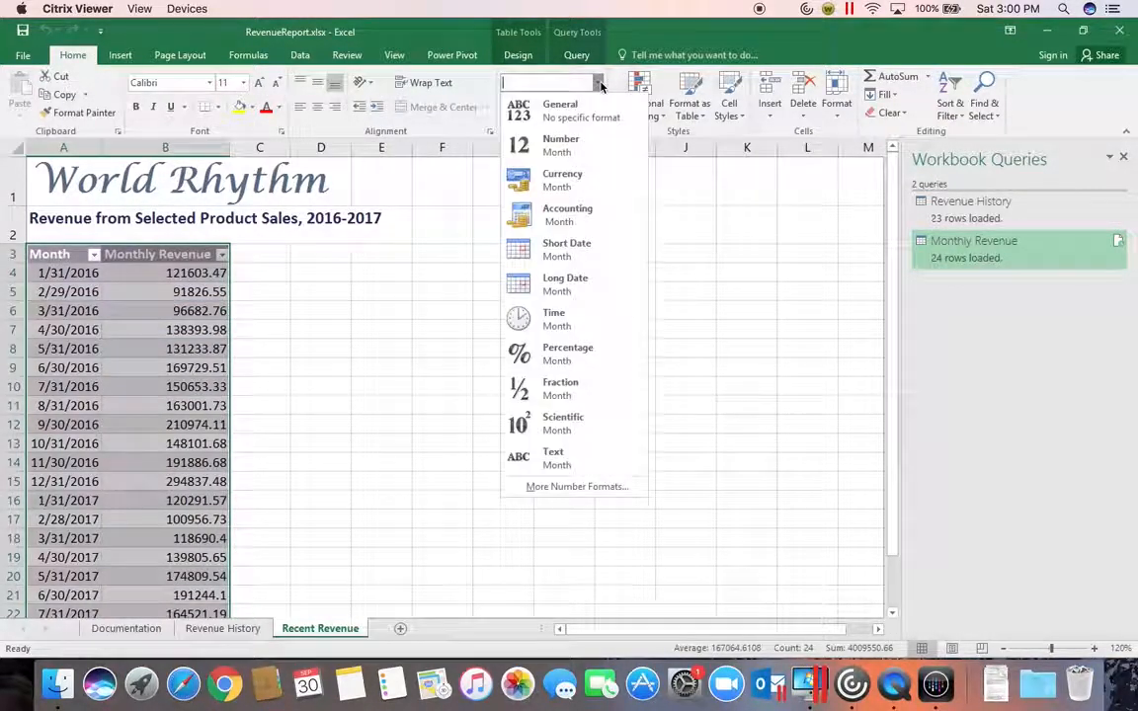
pyautogui.click(563, 180)
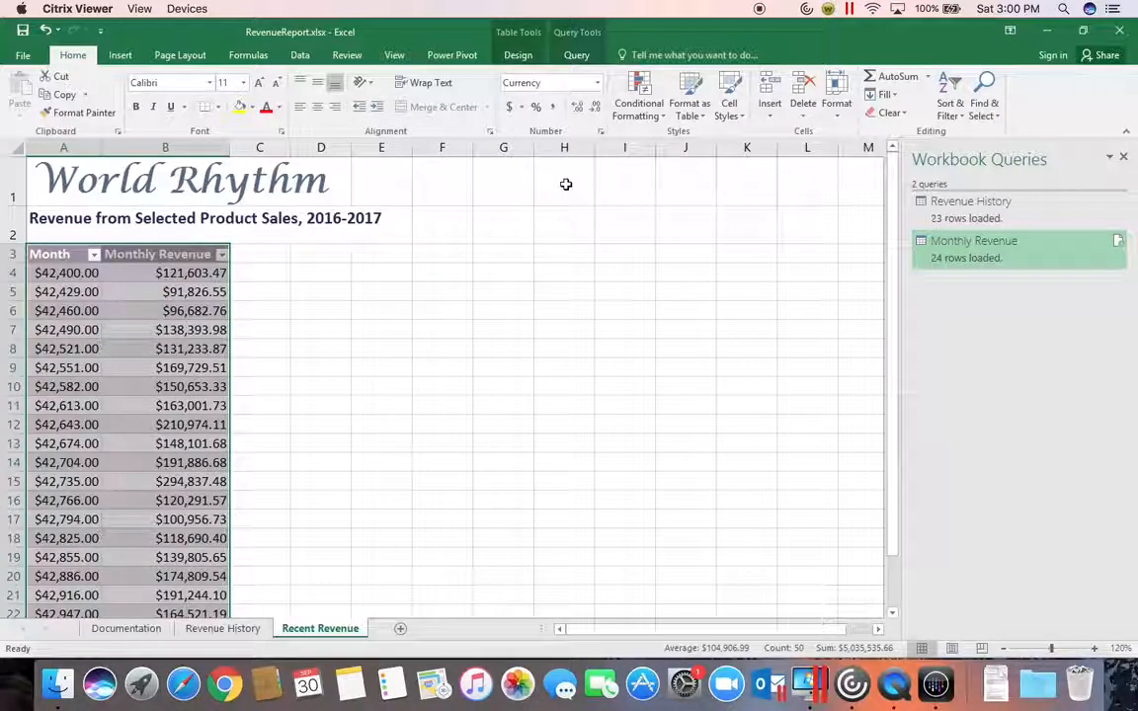
pyautogui.click(497, 315)
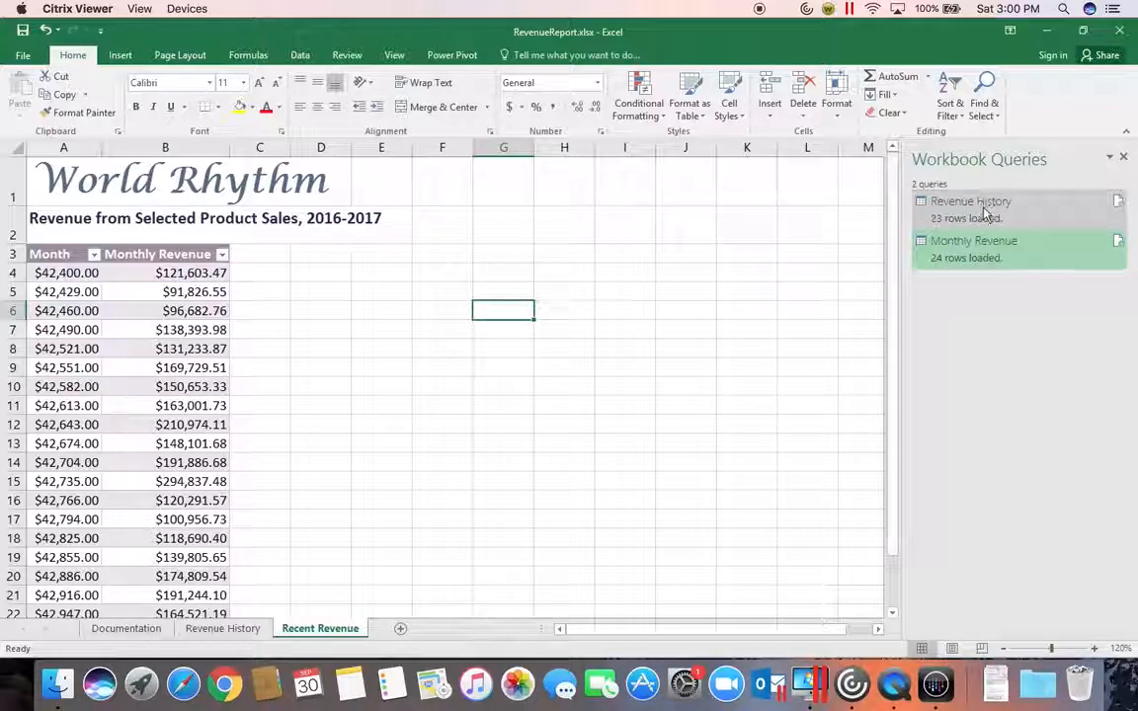
# Preview the Revenue History query among the workbook queries.
pyautogui.moveTo(946, 208)
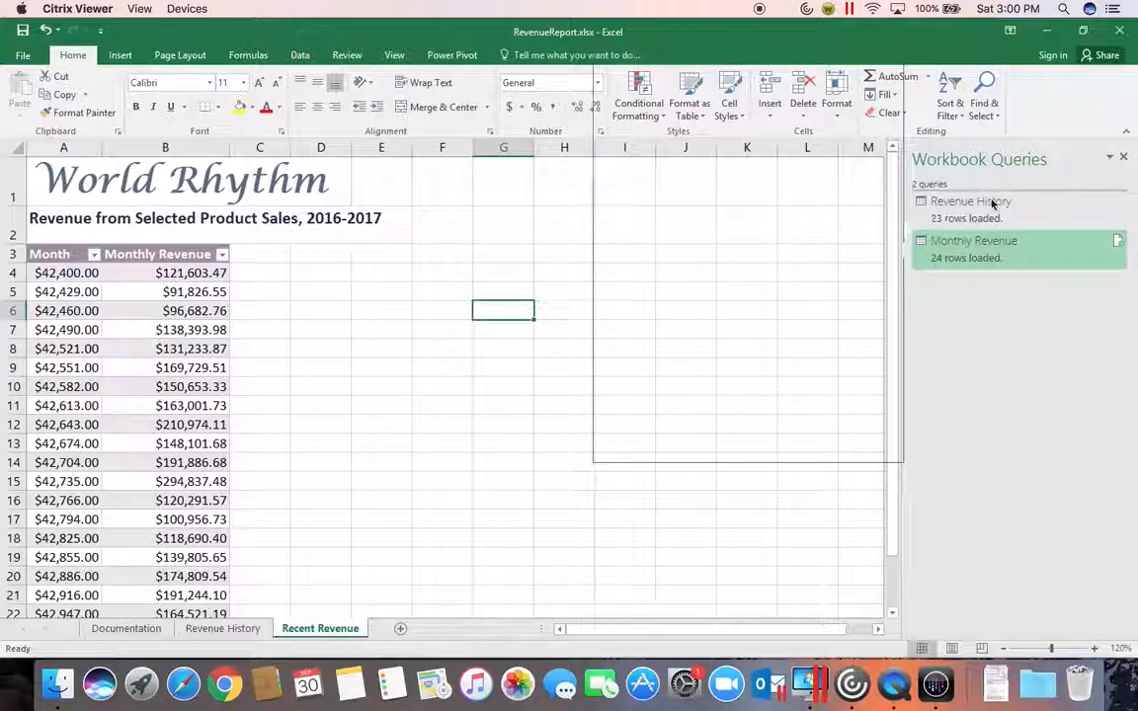